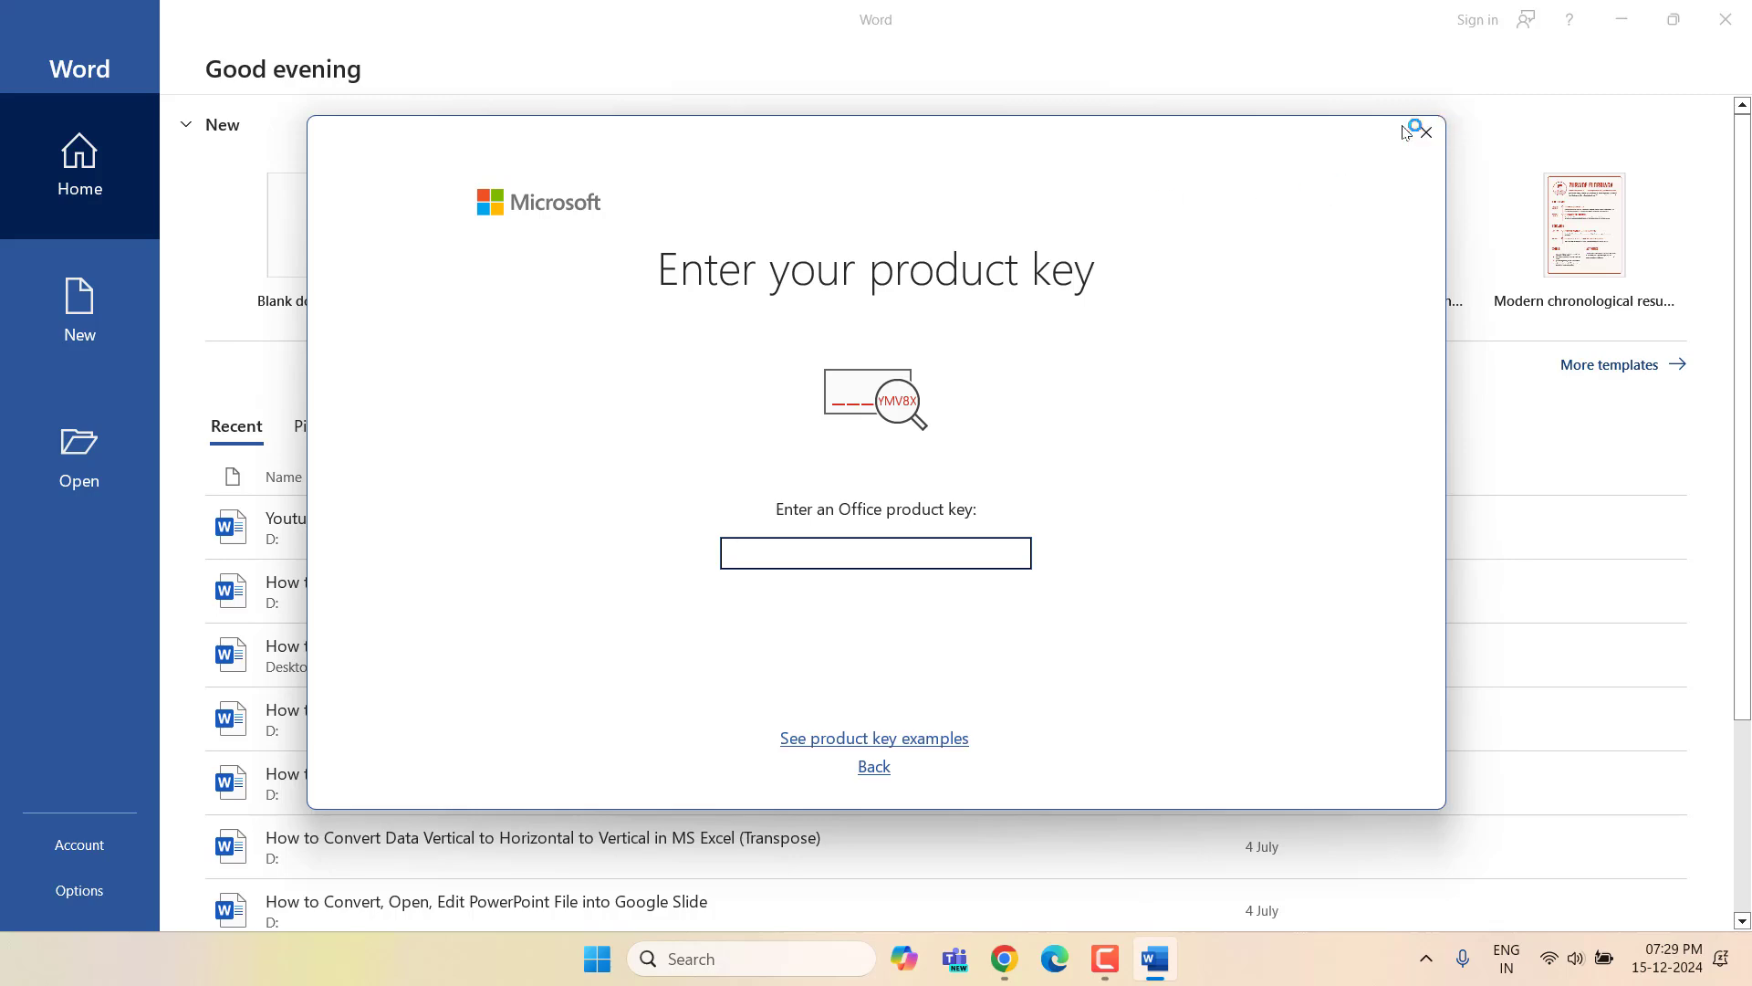
- Dismiss the product key prompt, then choose Activate Product on Word's Account page
click(1426, 131)
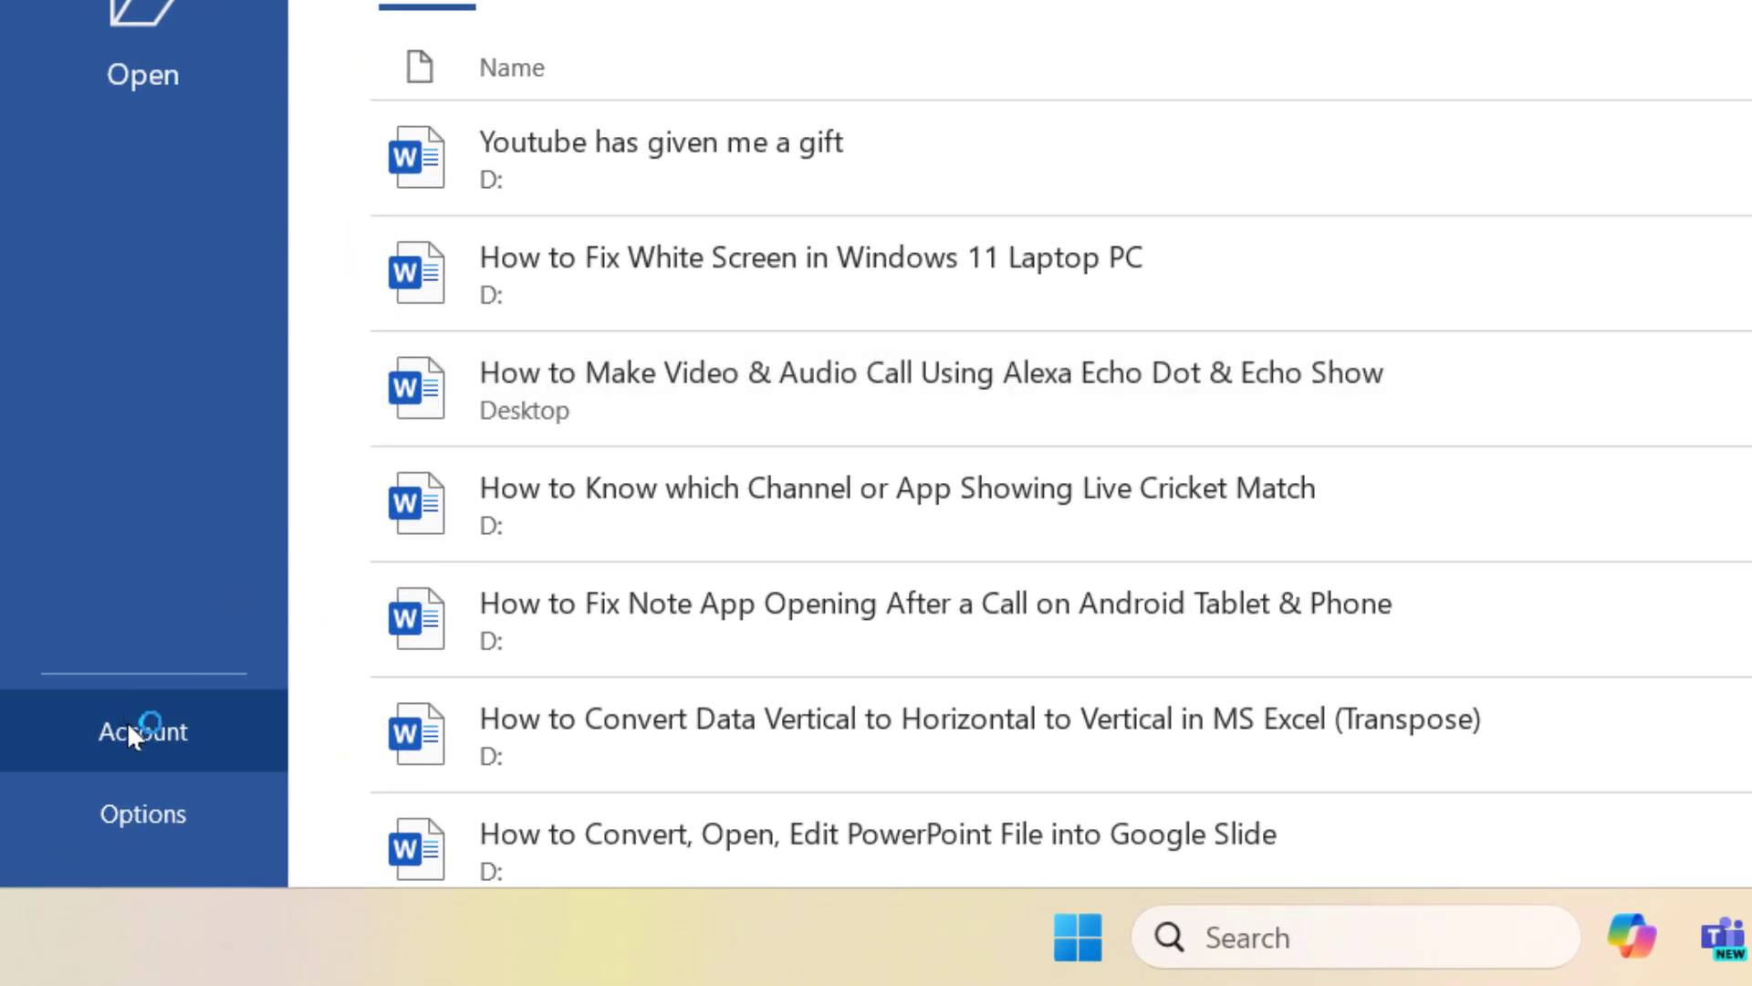
click(128, 724)
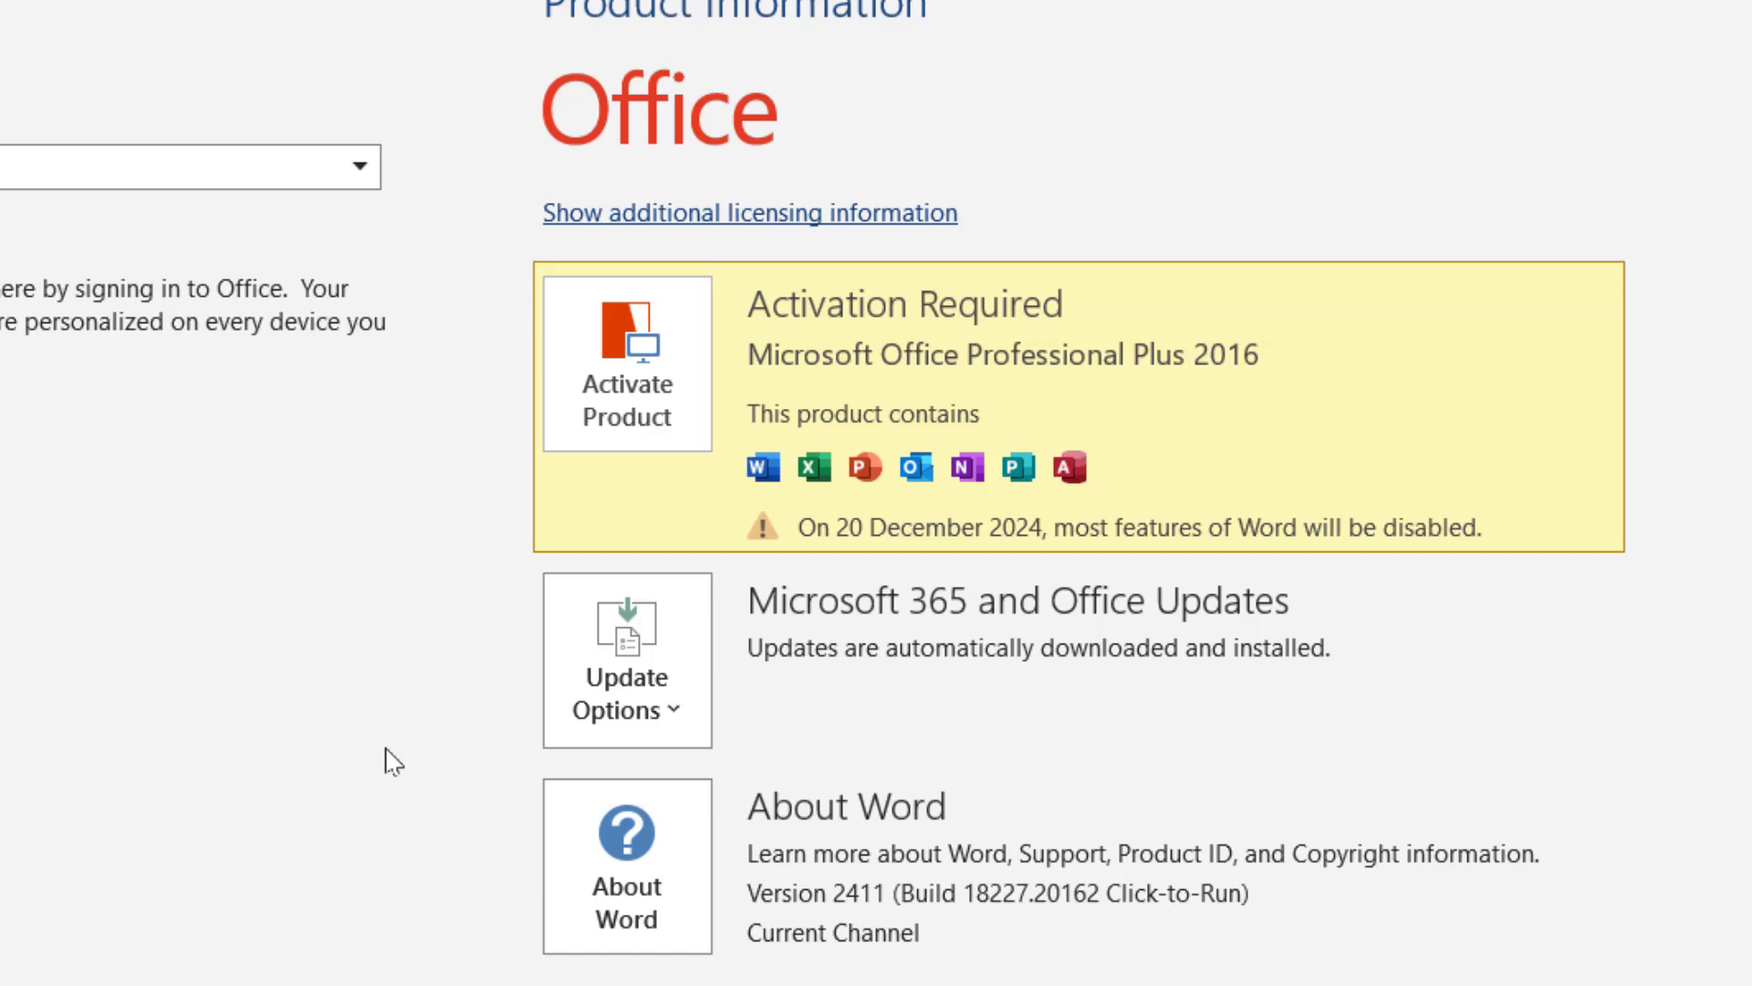
click(645, 426)
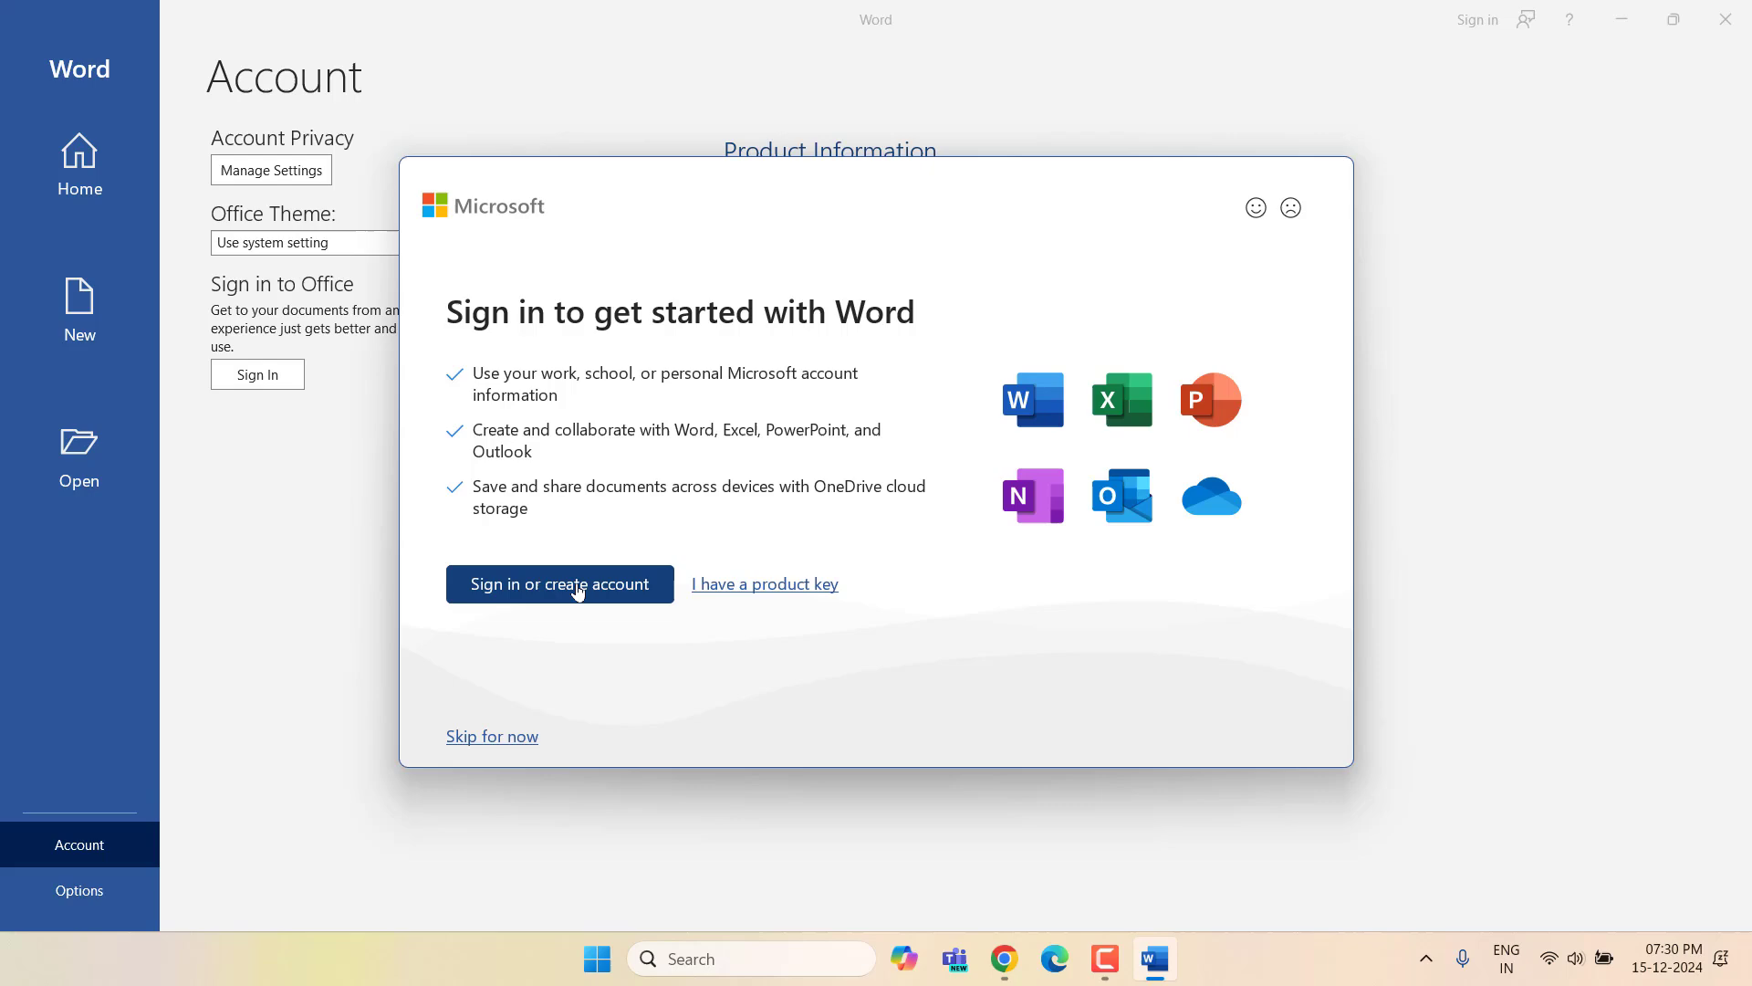
- Sign in to Word with the Microsoft account email to activate Office
click(561, 583)
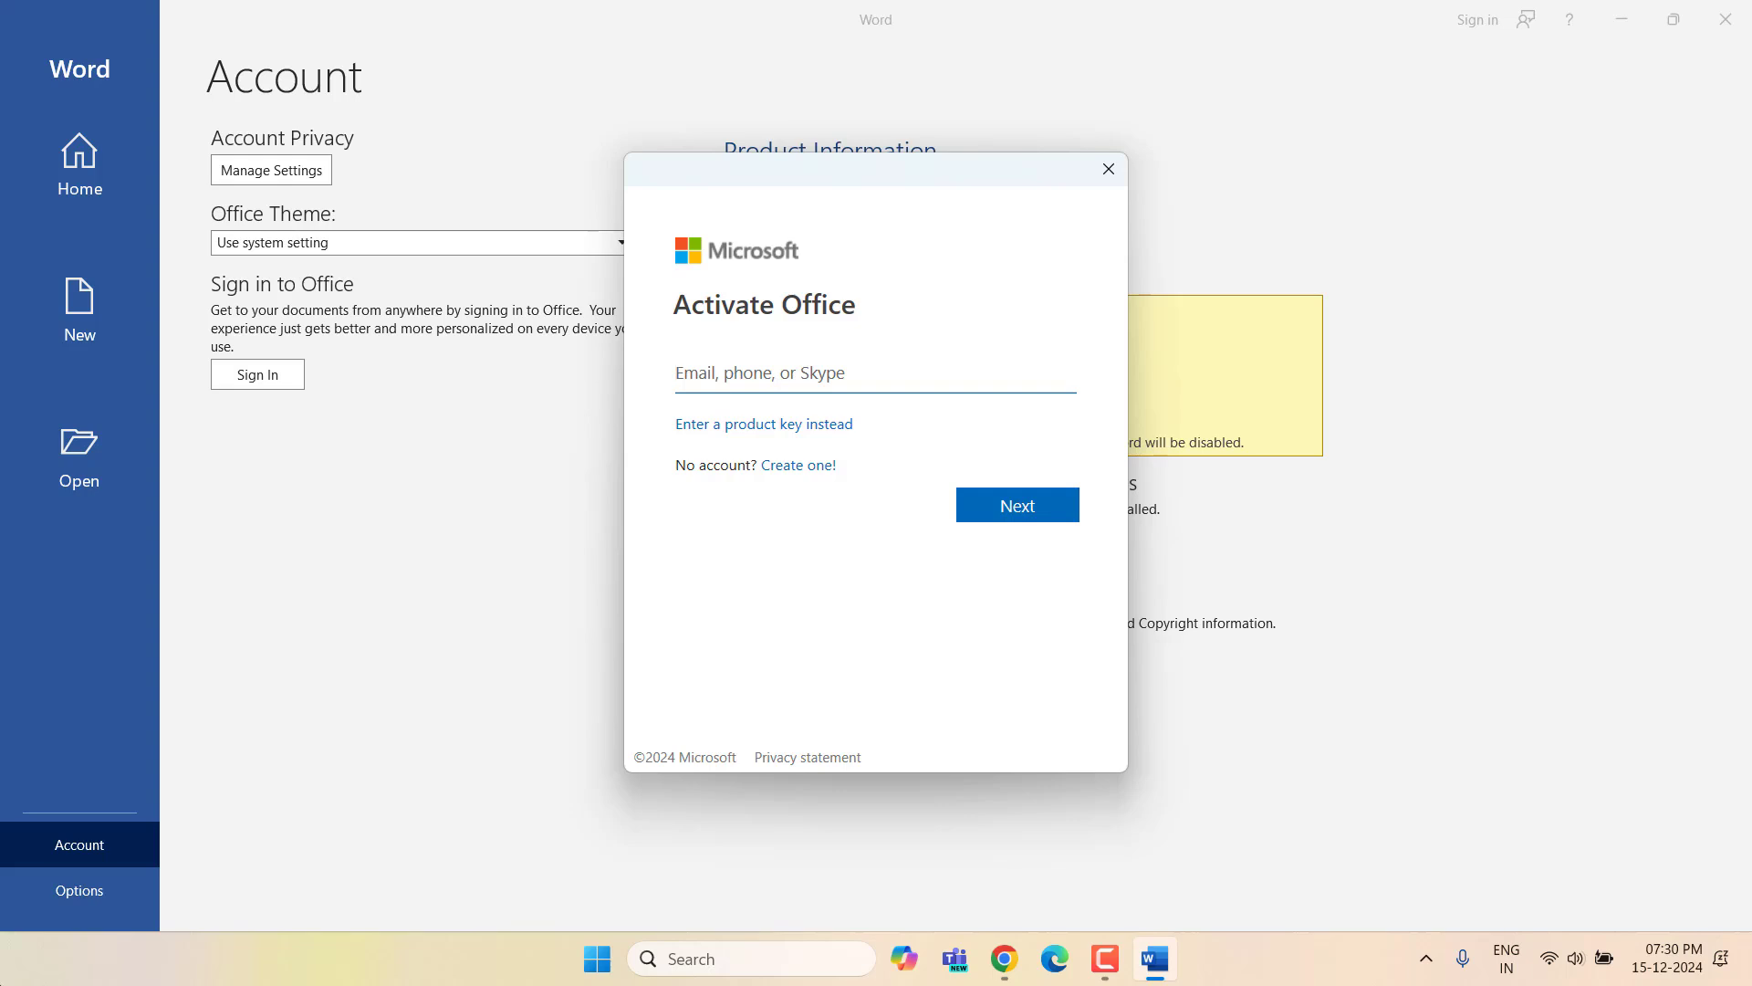
text(te)
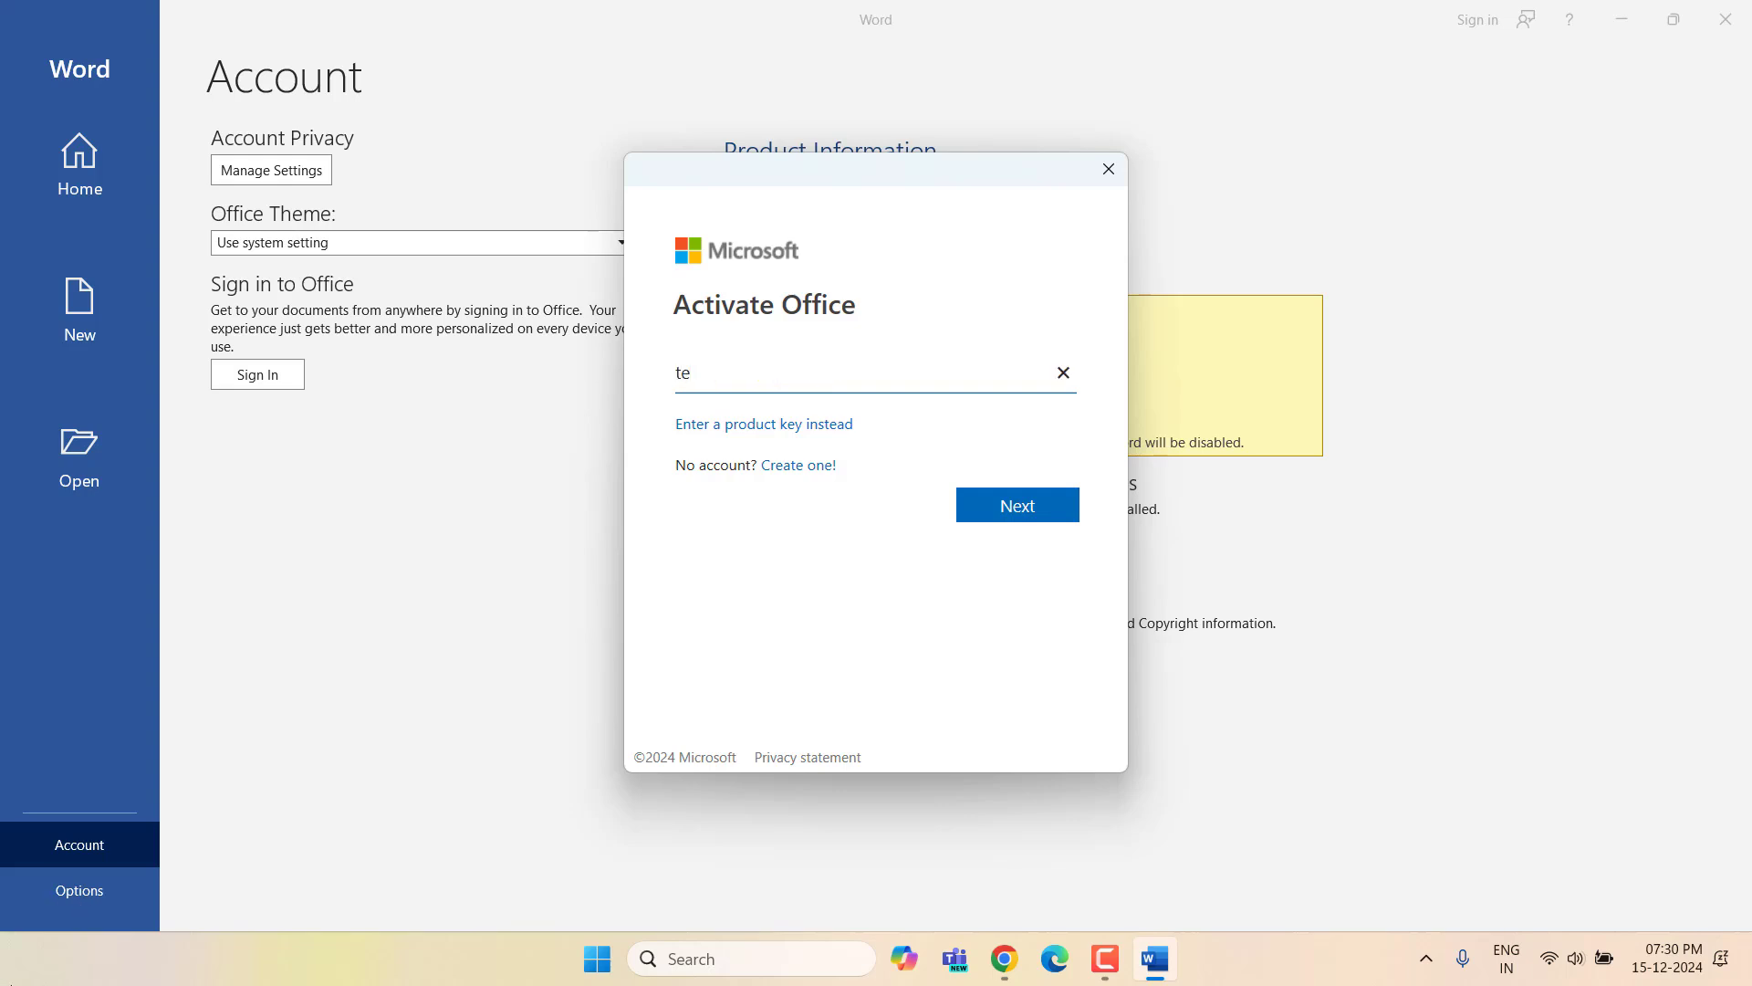
key(Return)
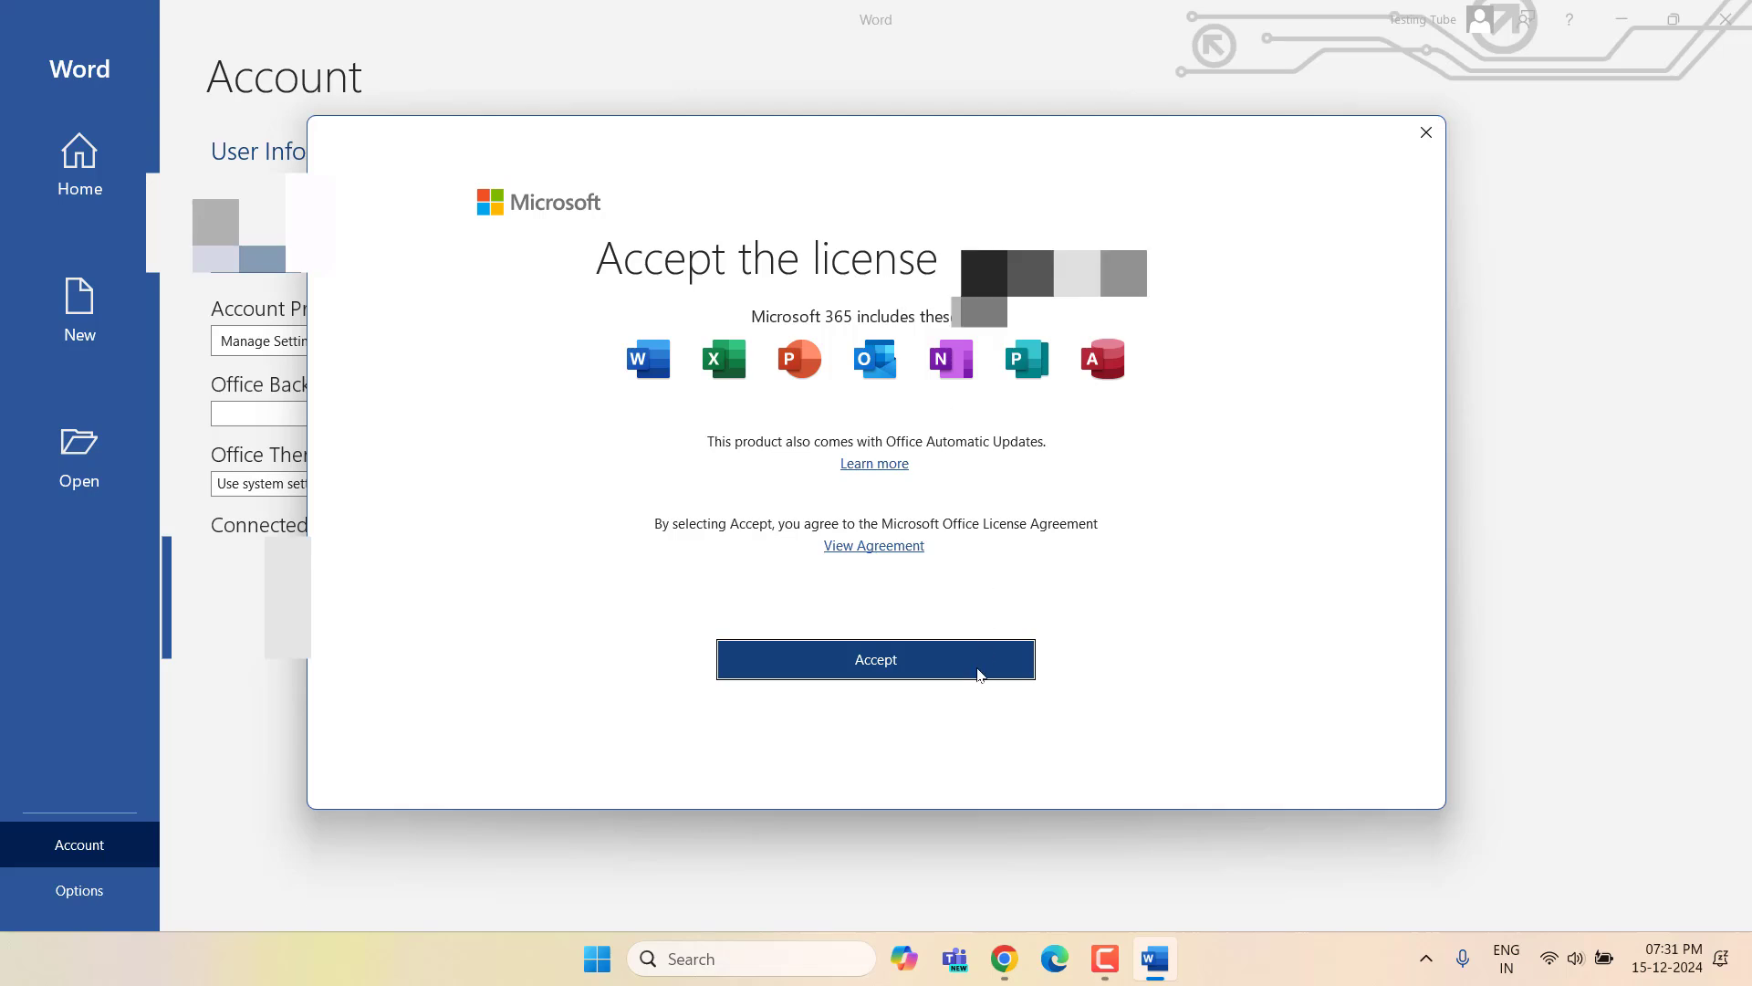
- Accept the Microsoft 365 license agreement
click(978, 675)
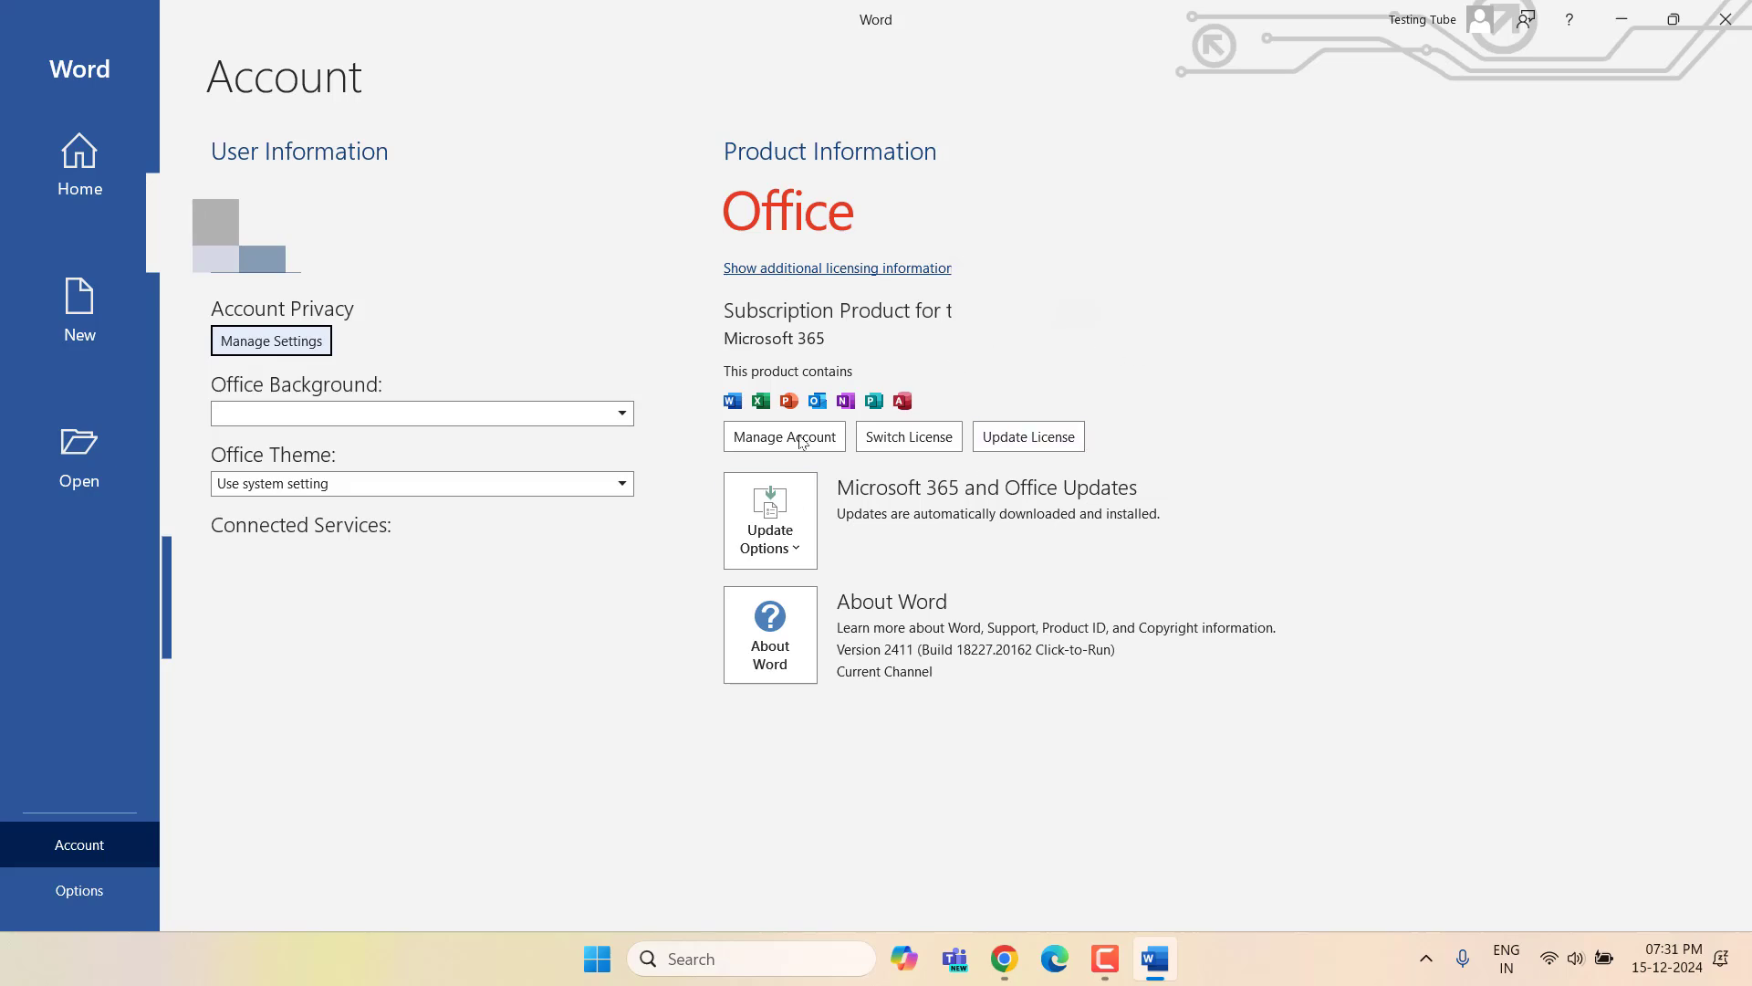
click(1729, 14)
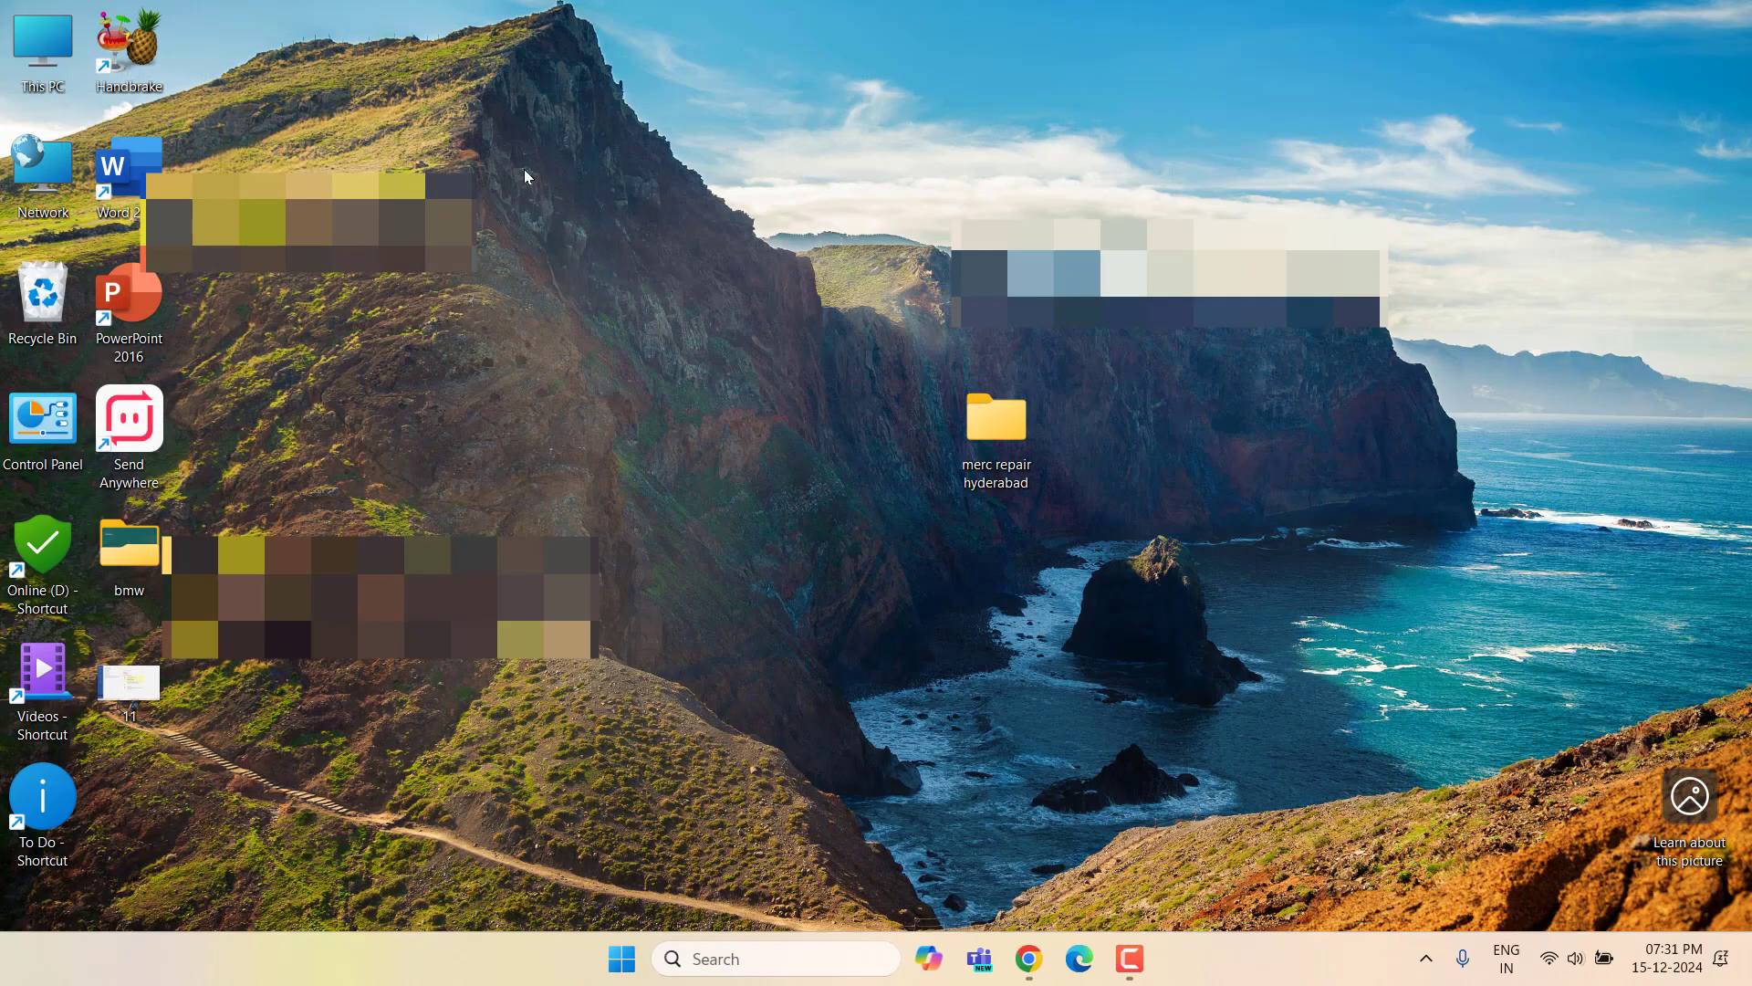
right_click(524, 168)
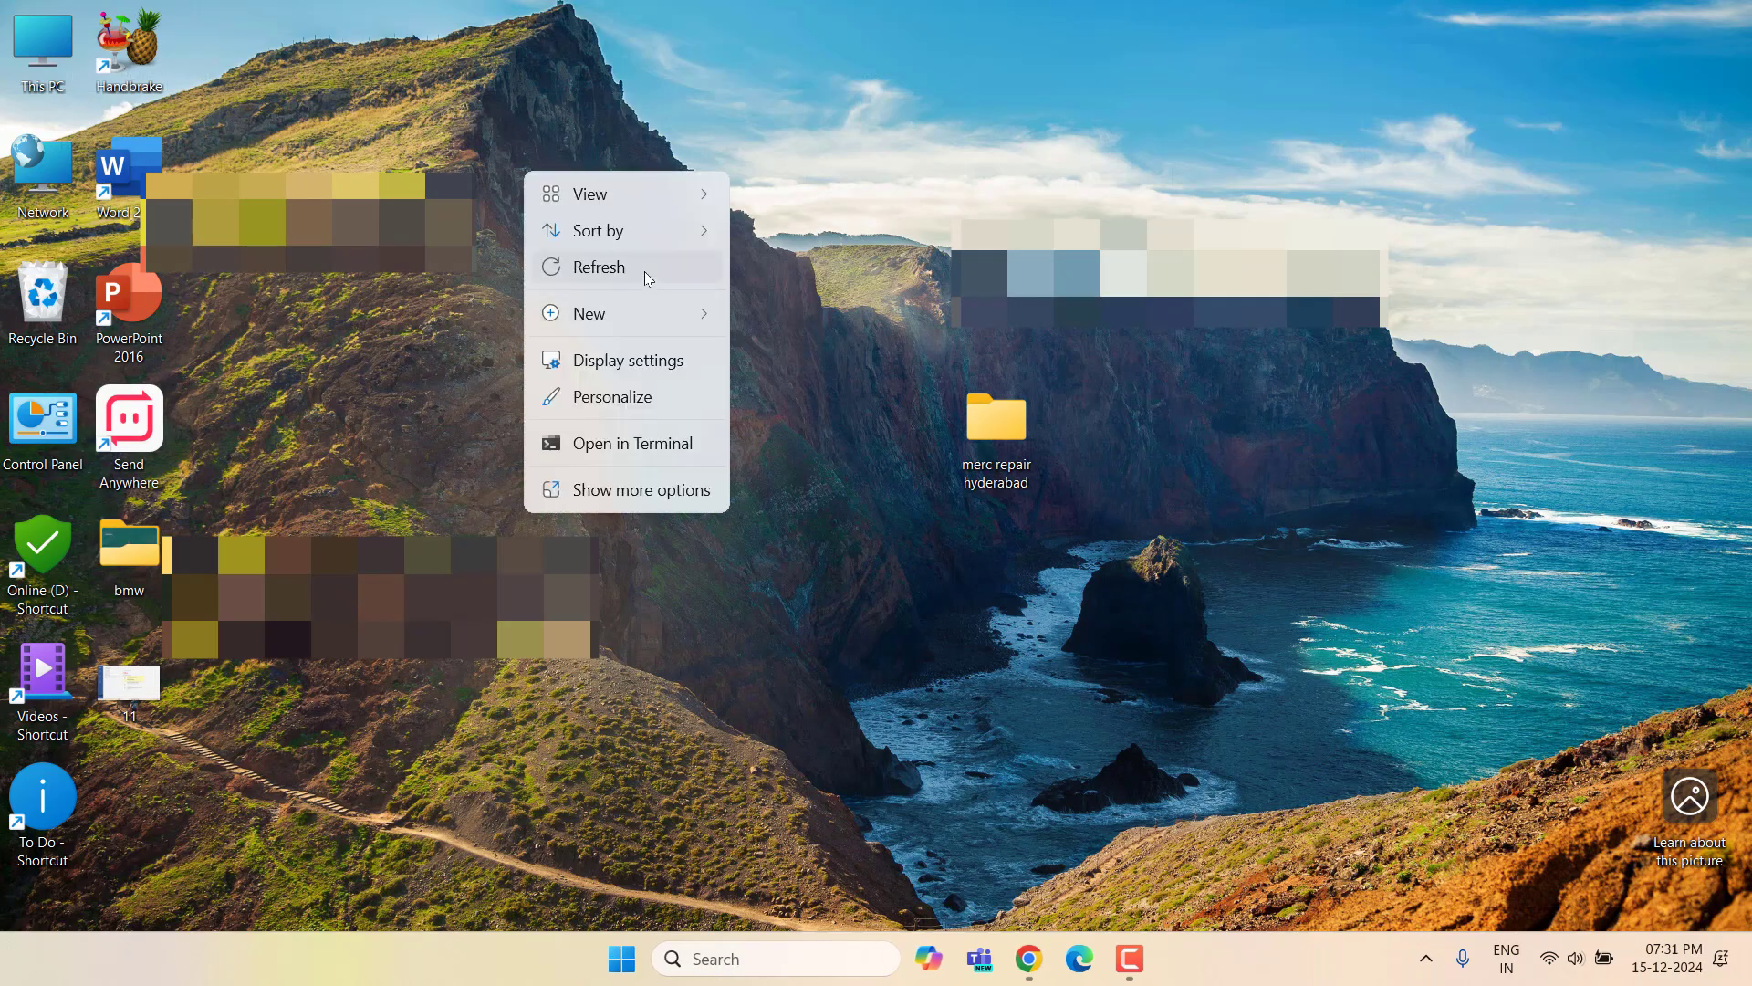
click(645, 268)
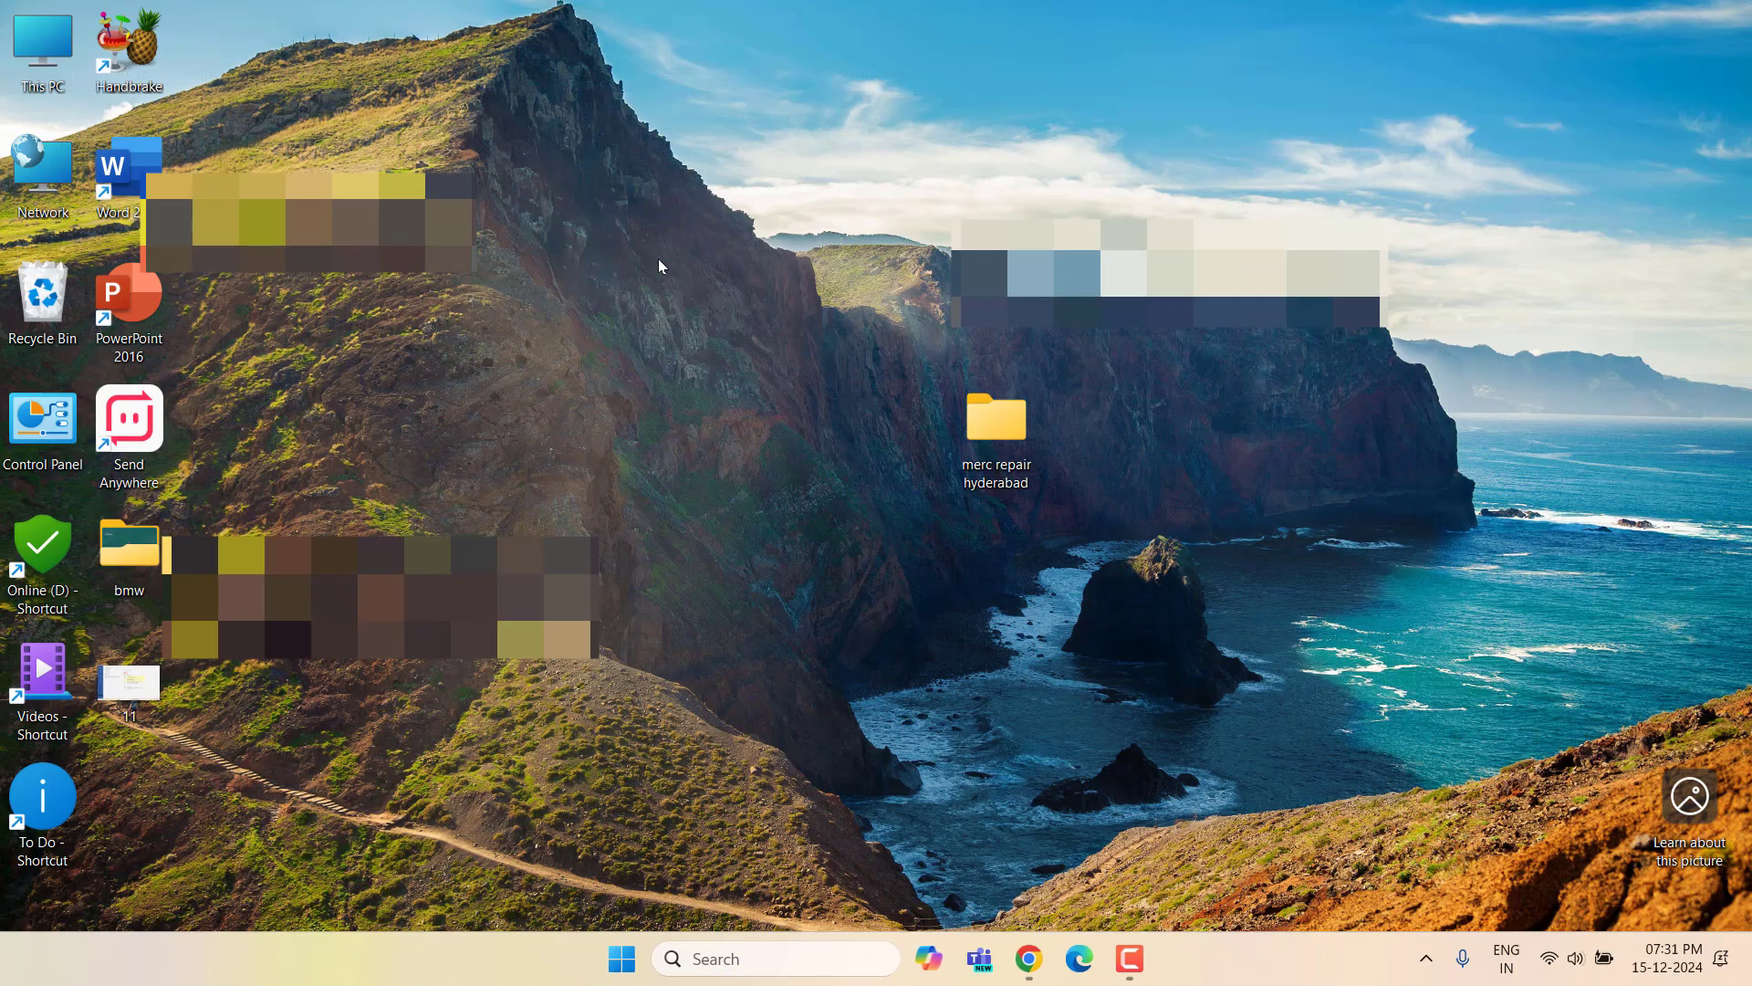
double_click(127, 185)
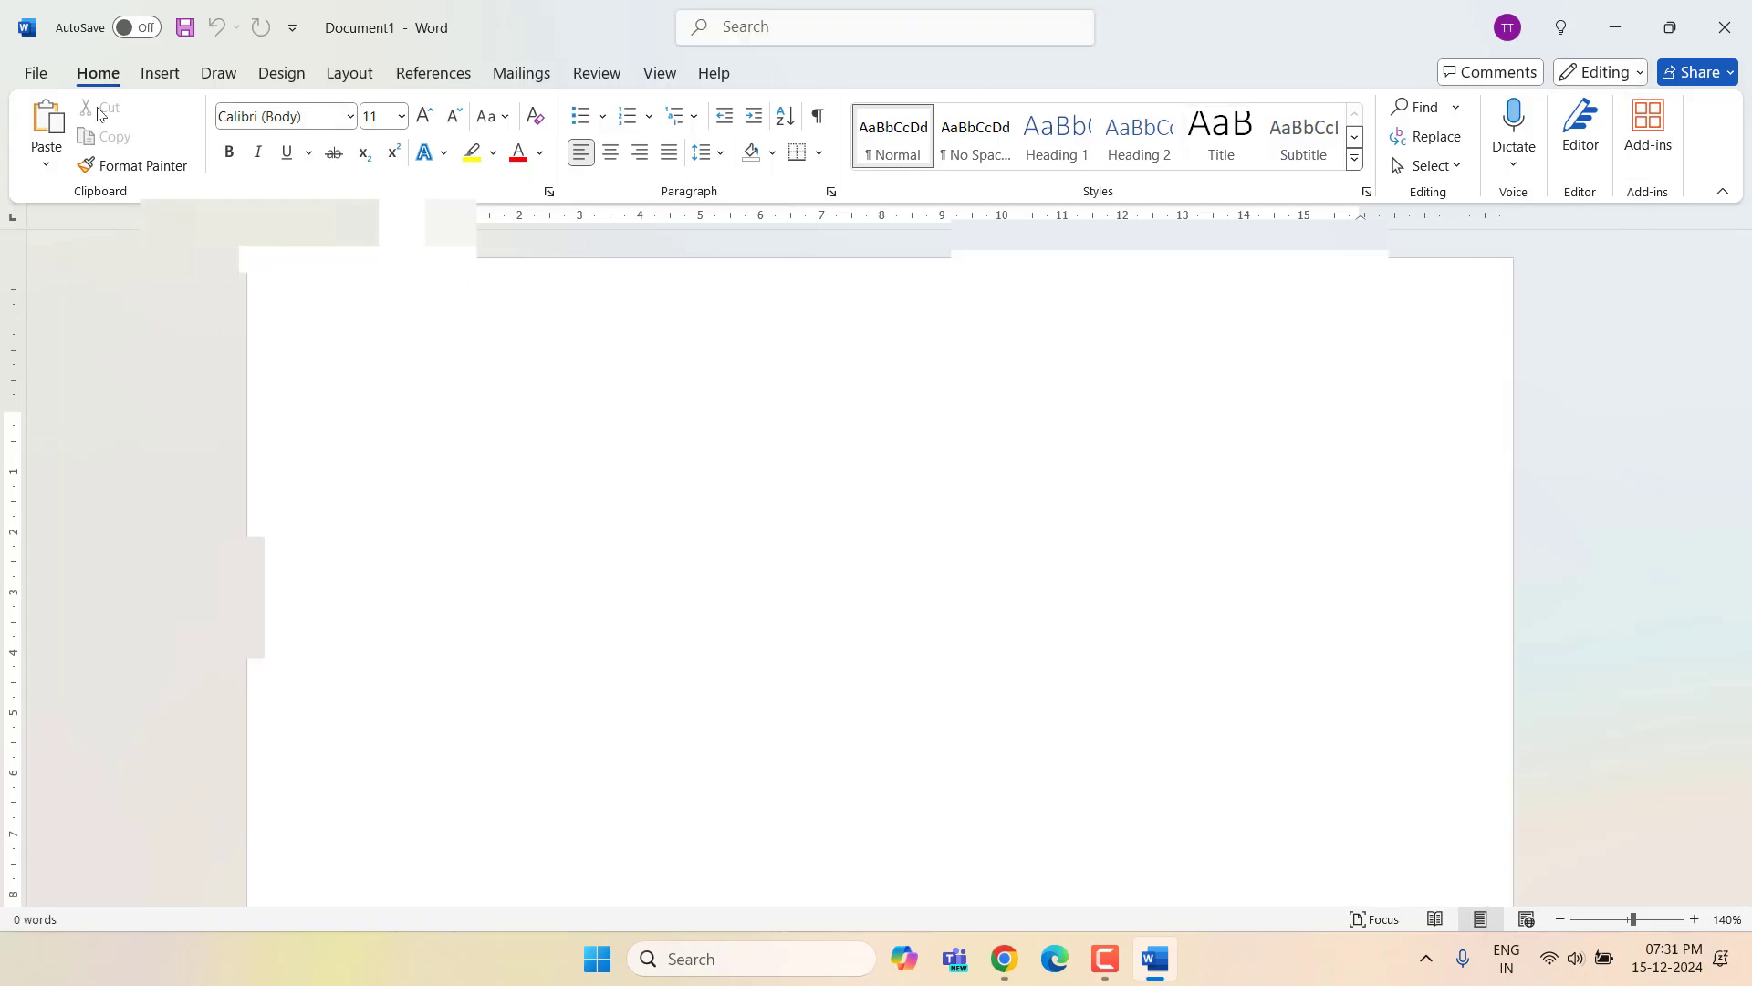
click(35, 73)
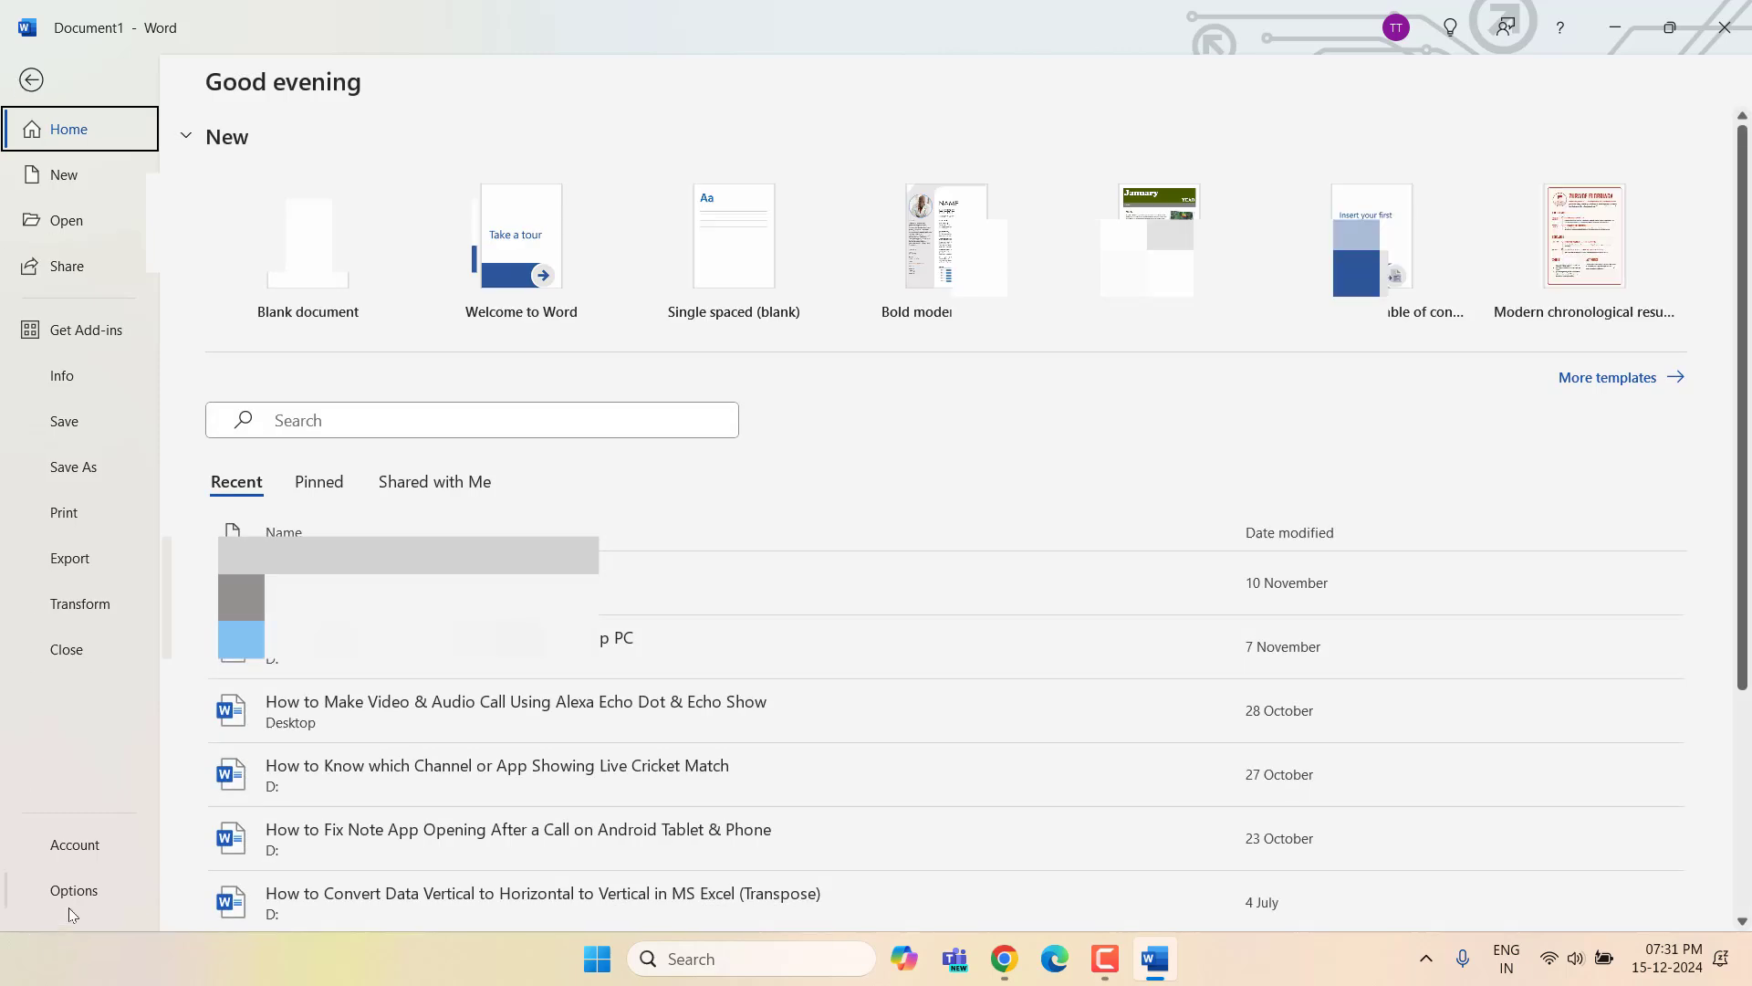
click(85, 844)
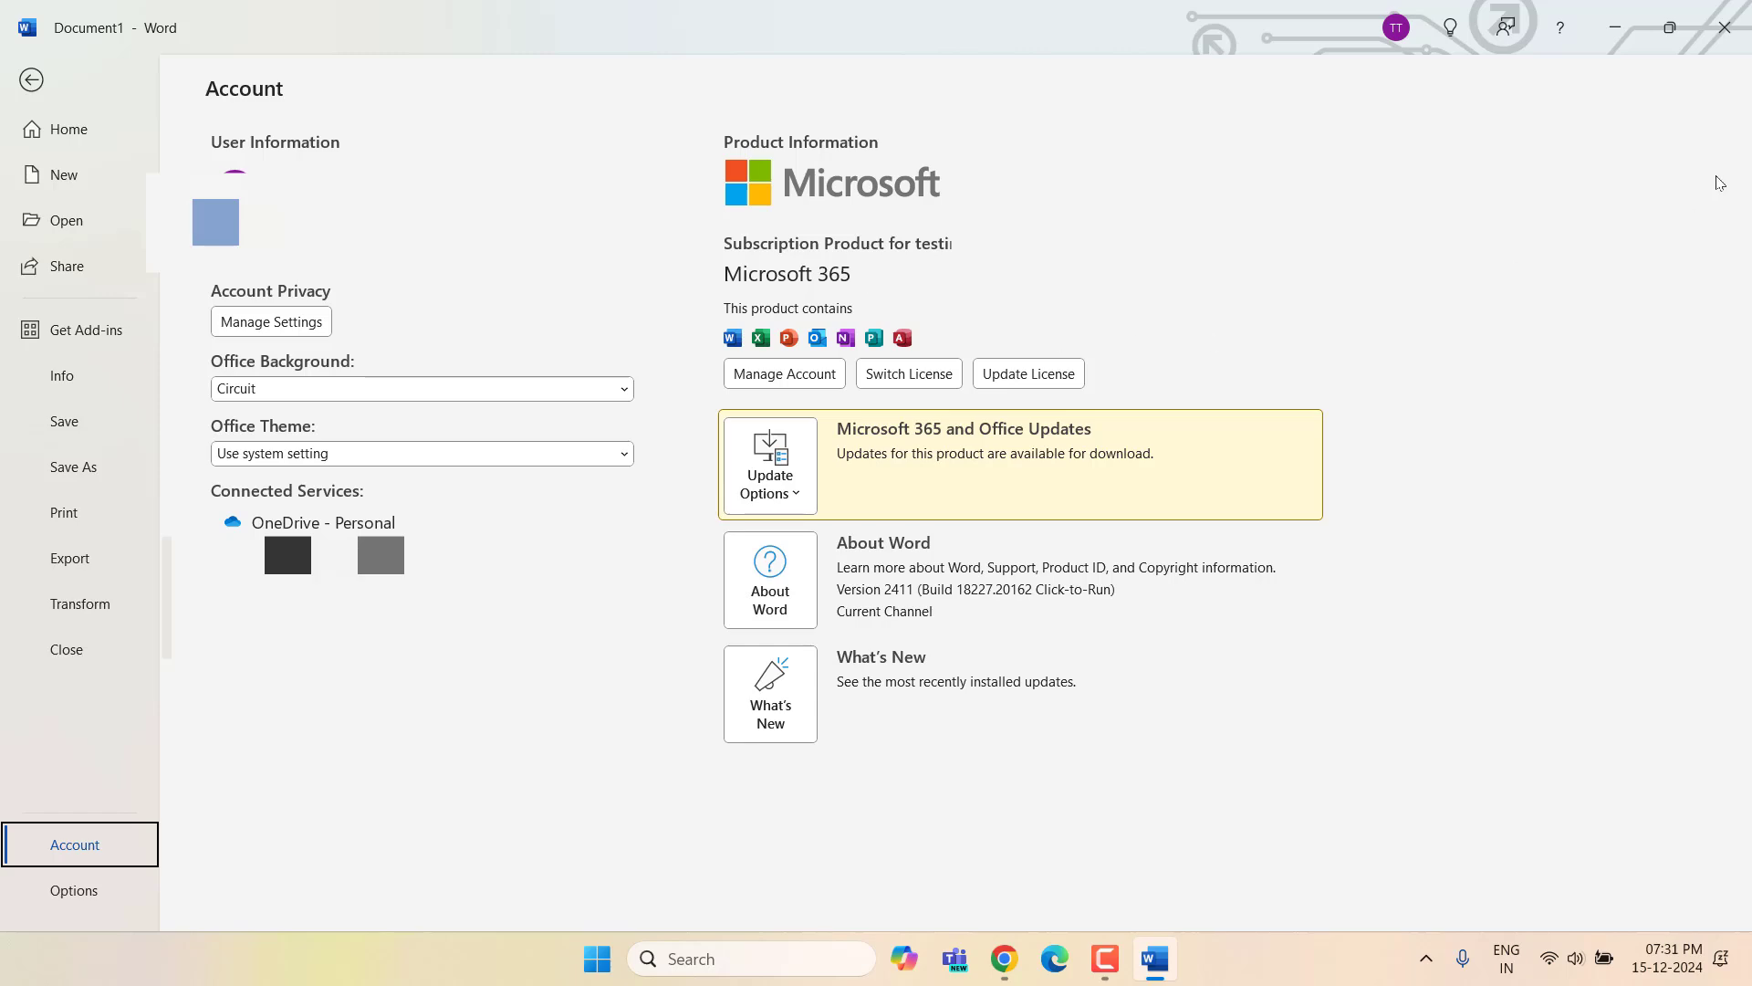
- Close Word, cancel the Start menu's power options, then reopen Start to search
click(1724, 29)
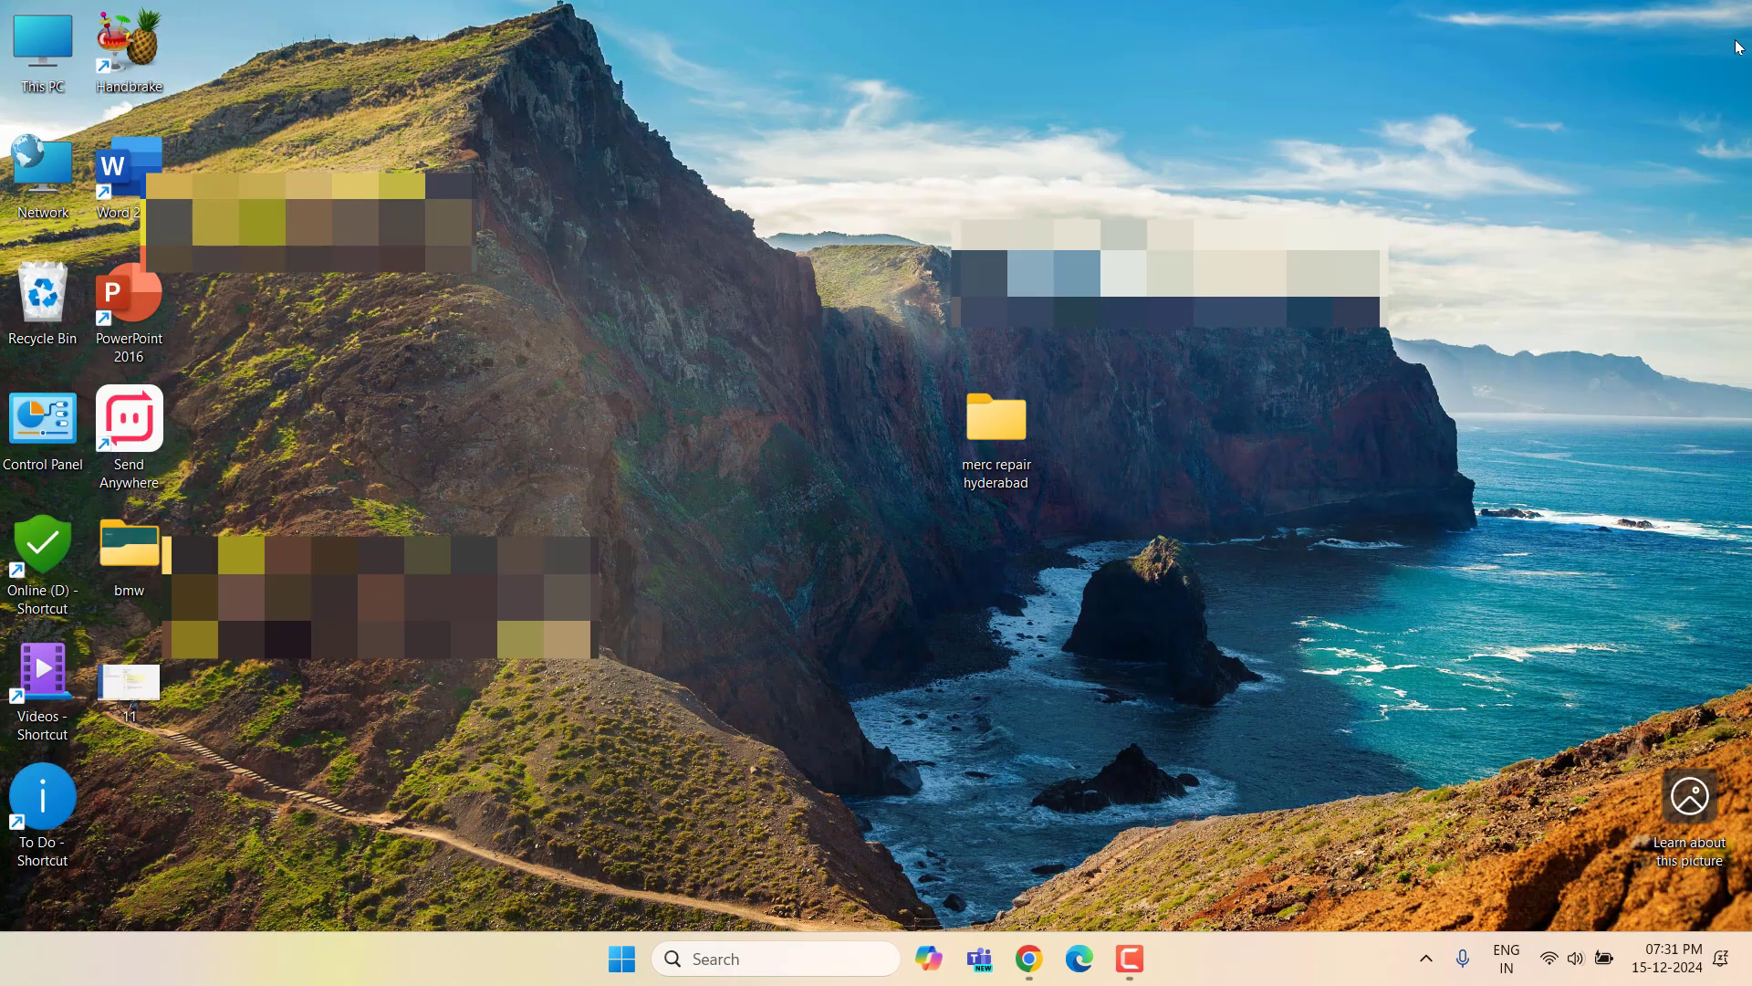
click(622, 959)
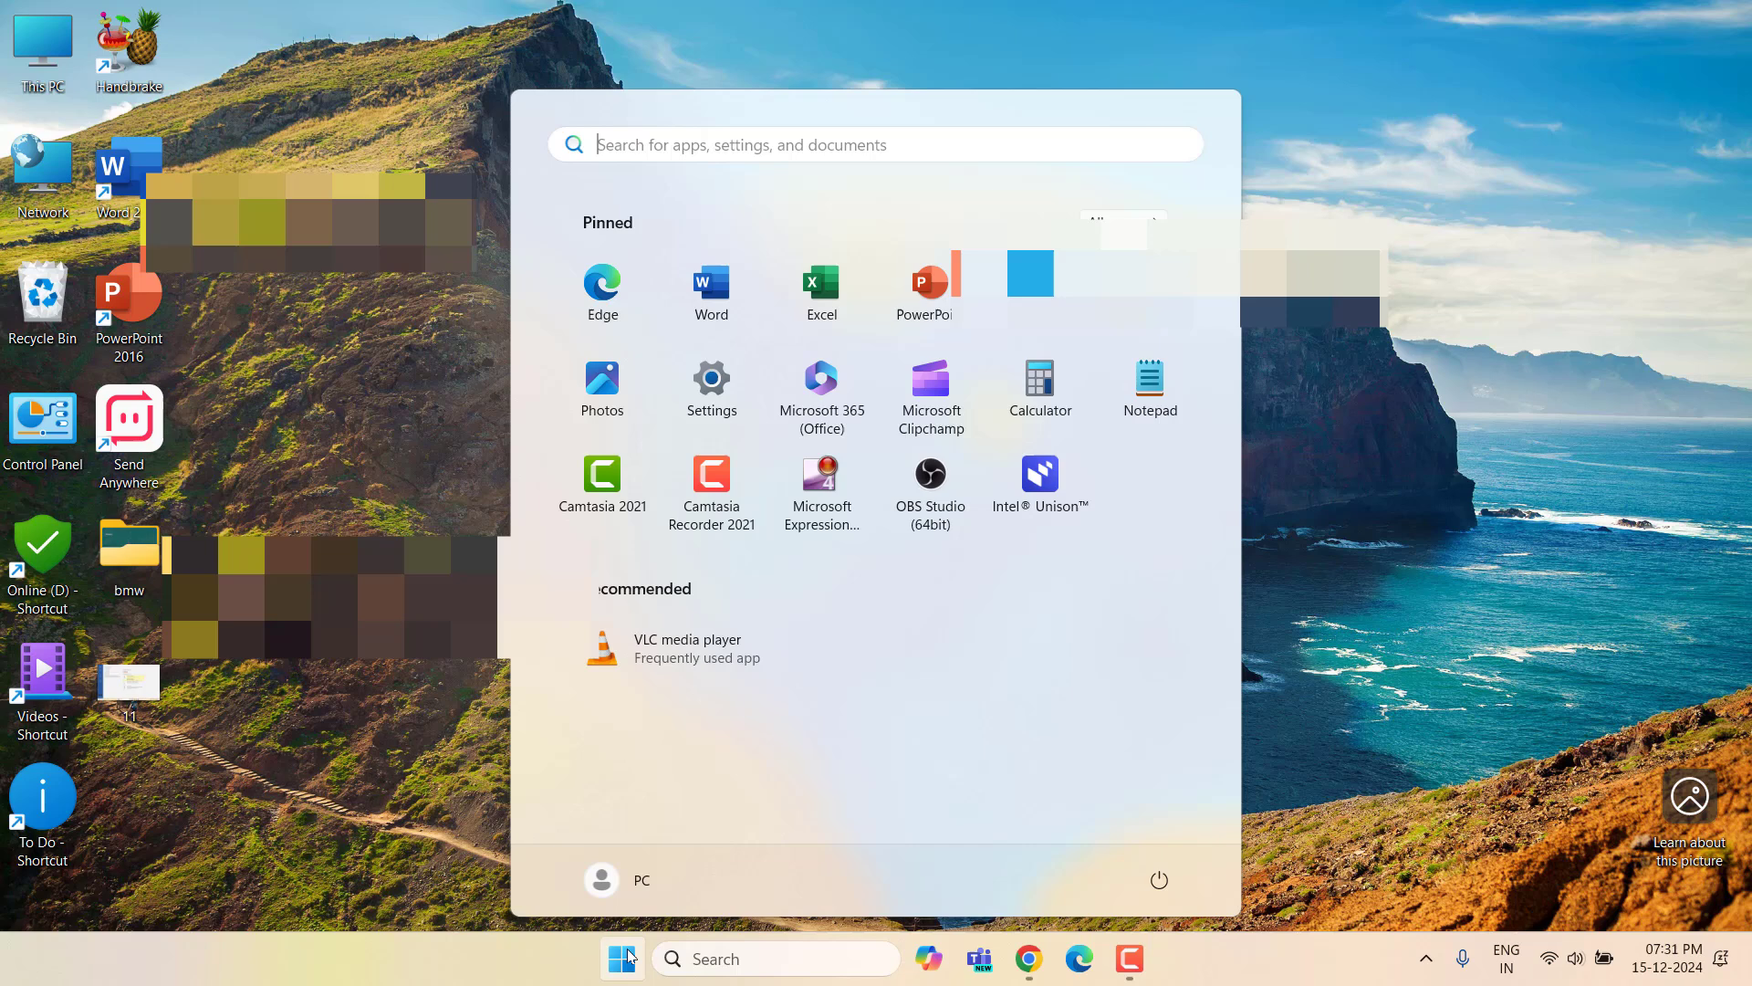
click(1157, 884)
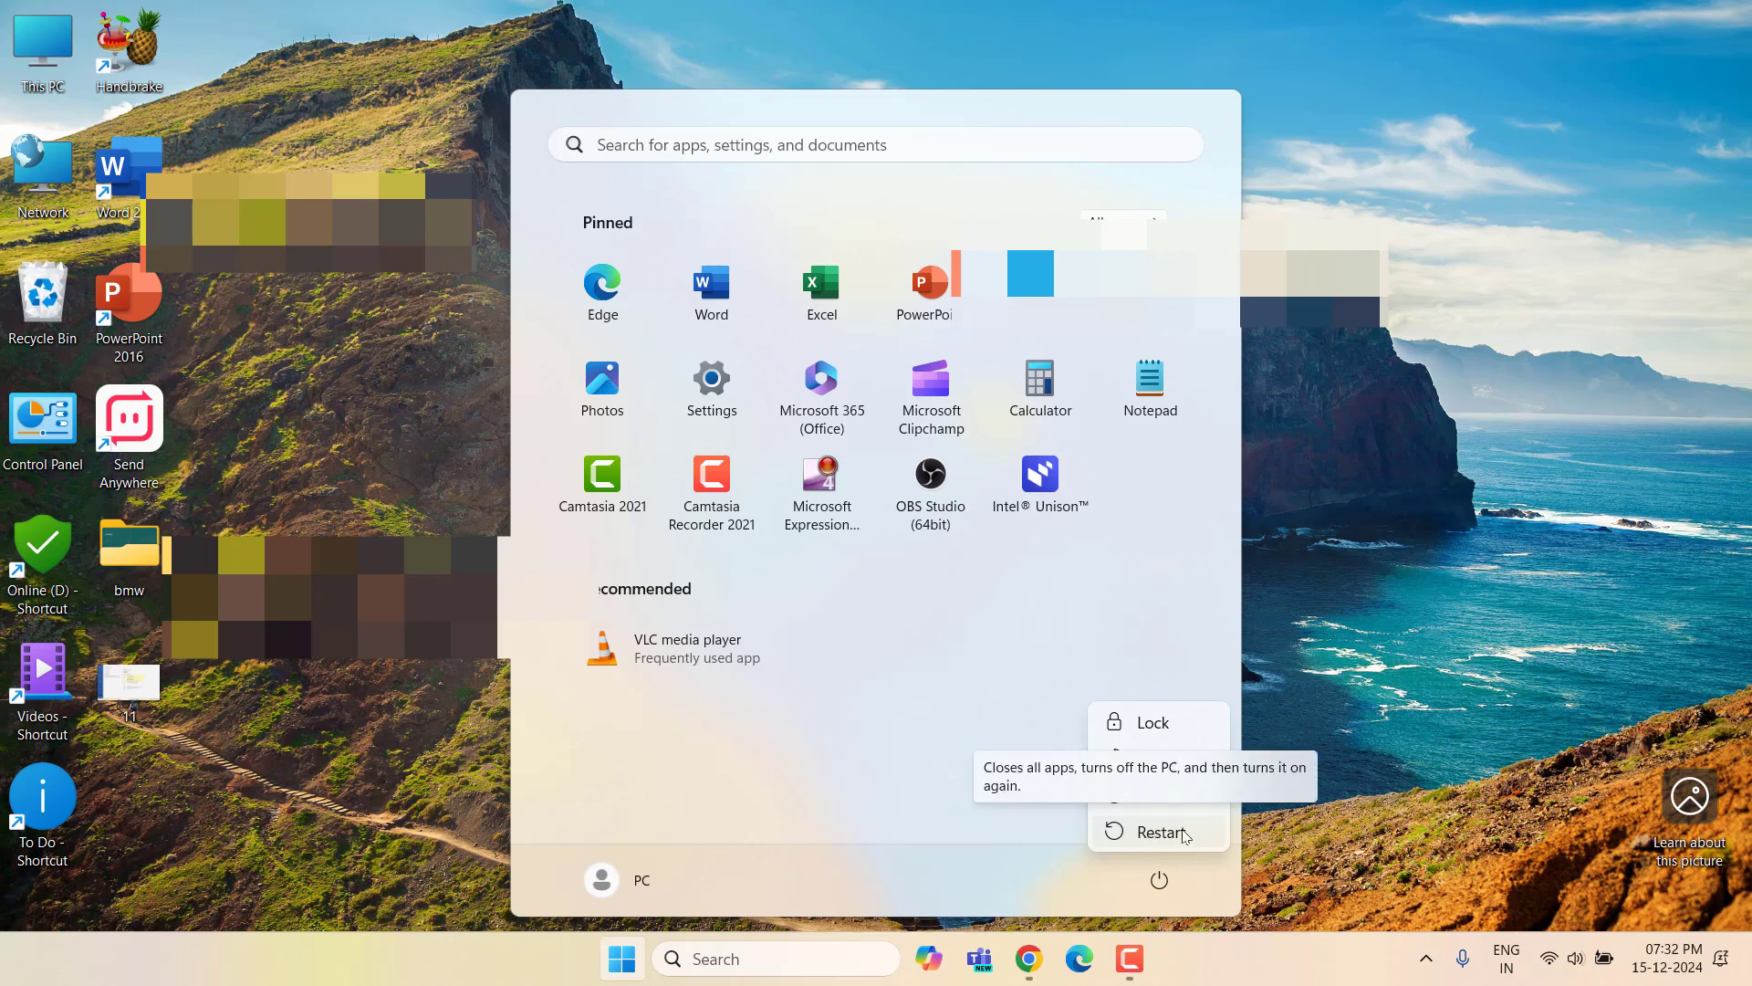
key(Escape)
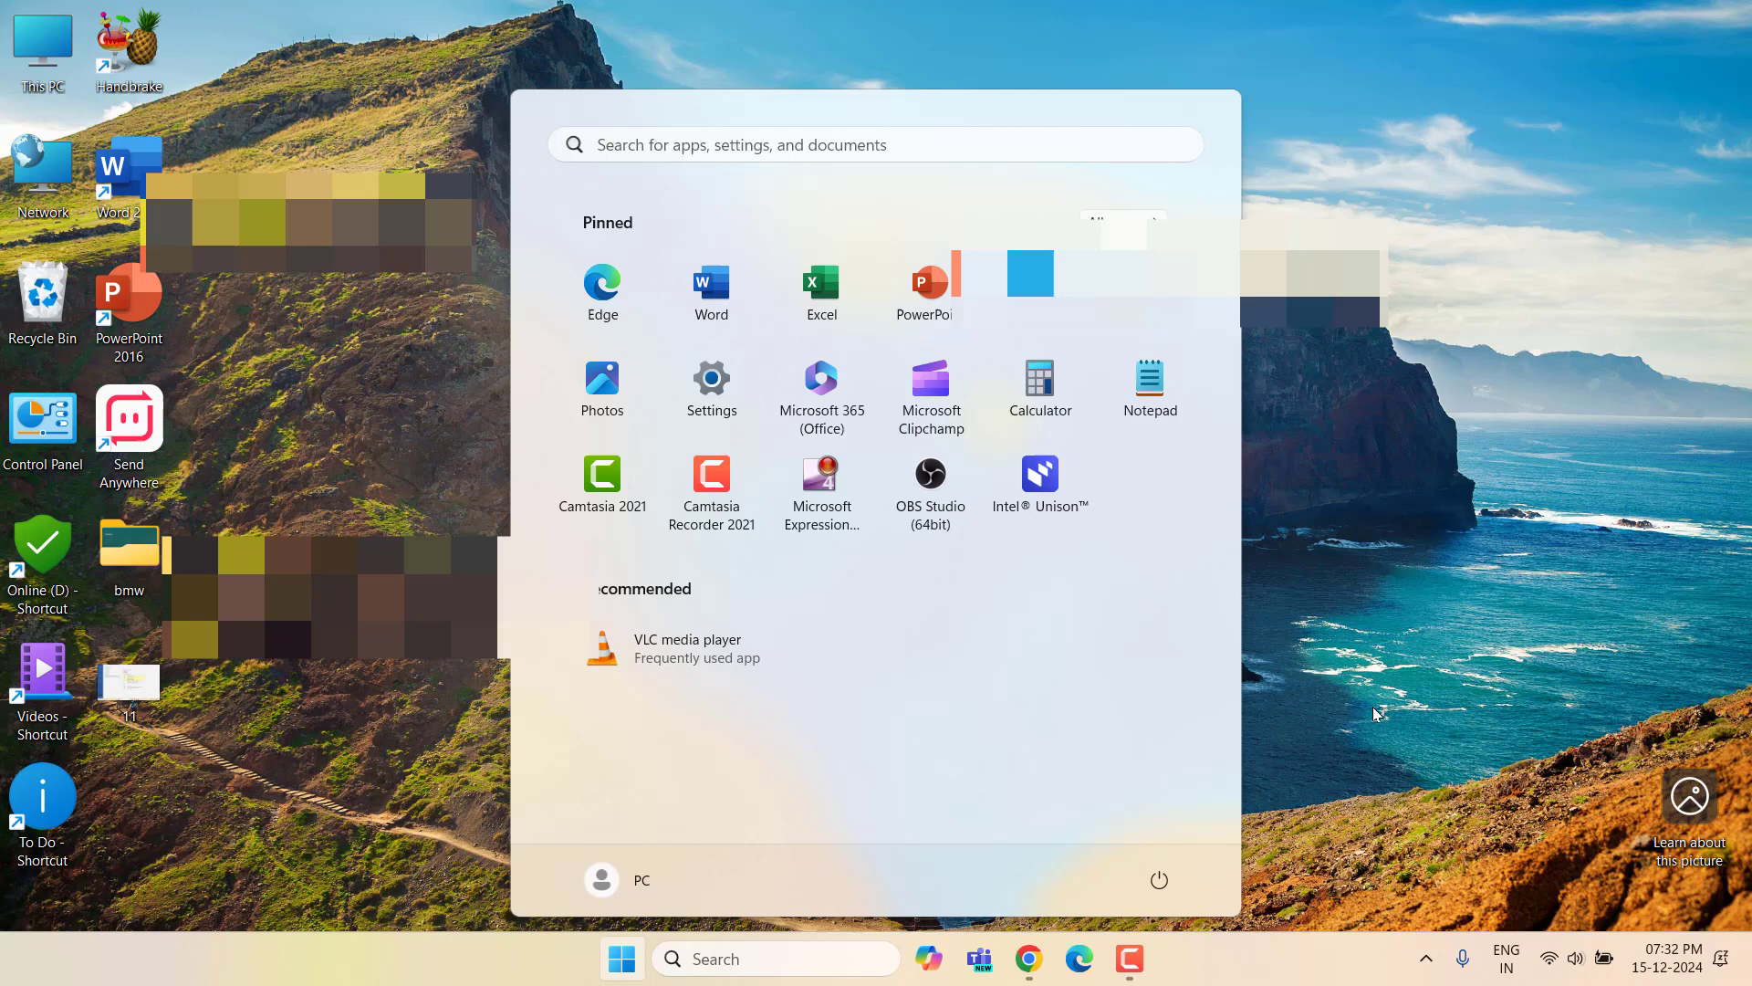
key(Escape)
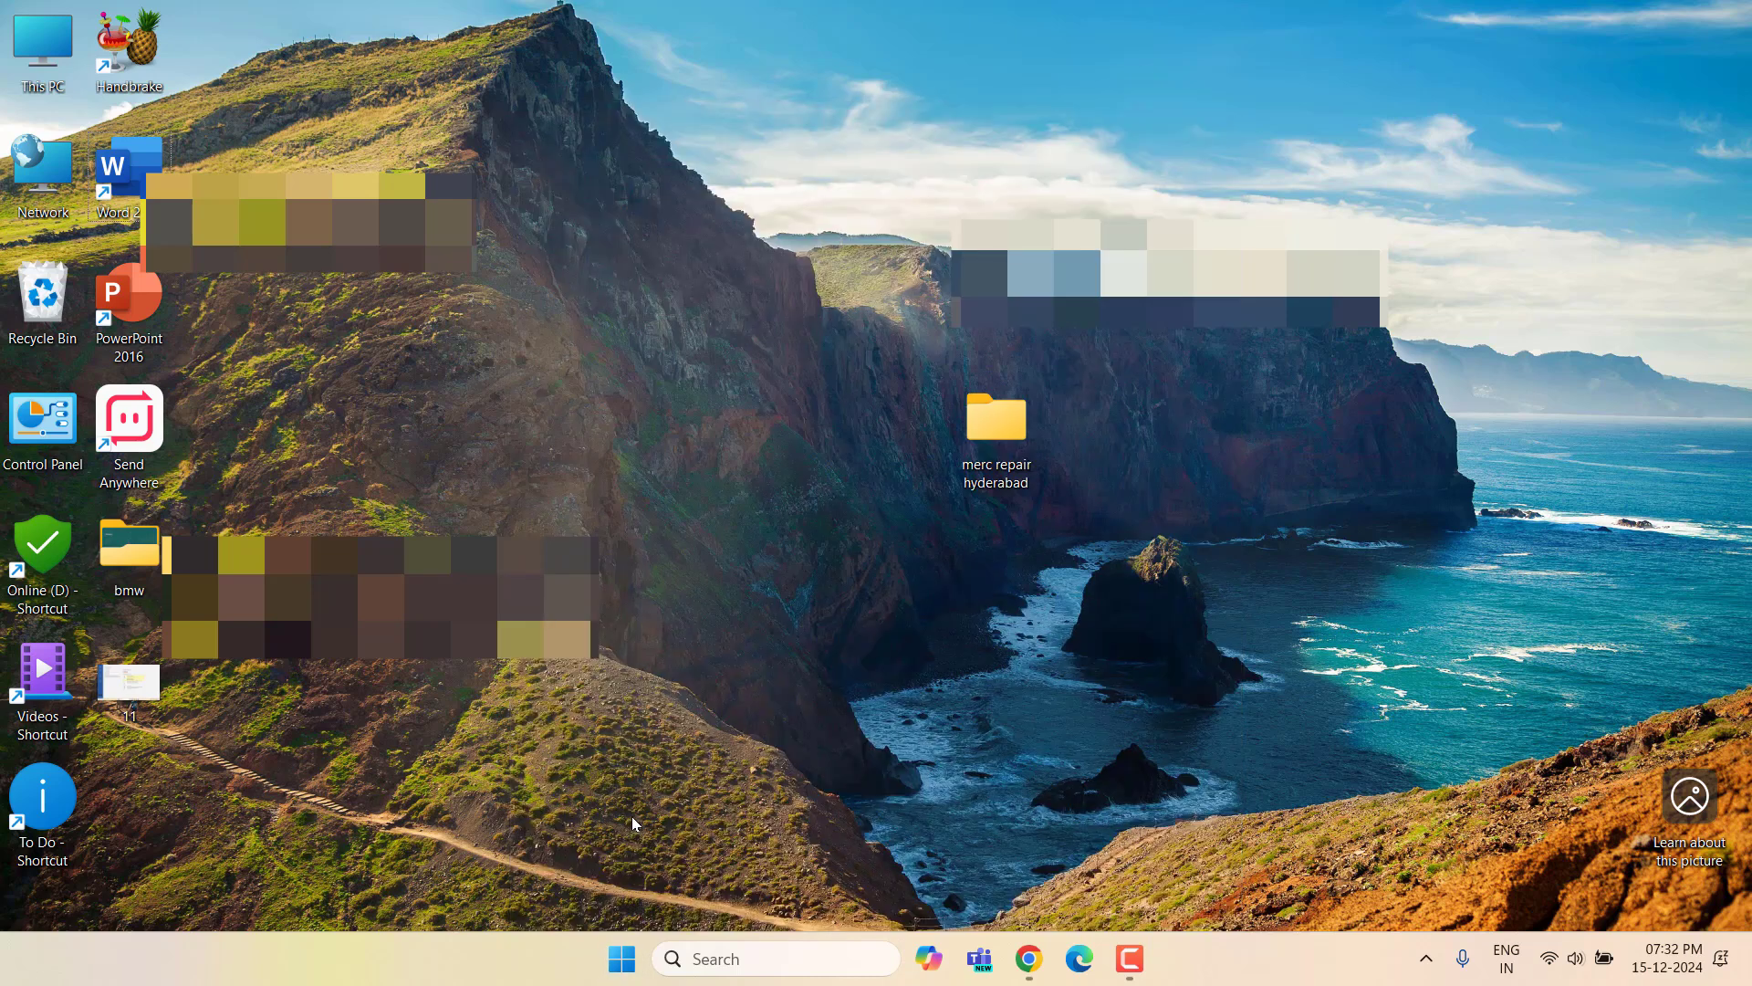
key(super)
text(owrd)
- Launch Word from search, accept the default theme, then close Word
click(689, 310)
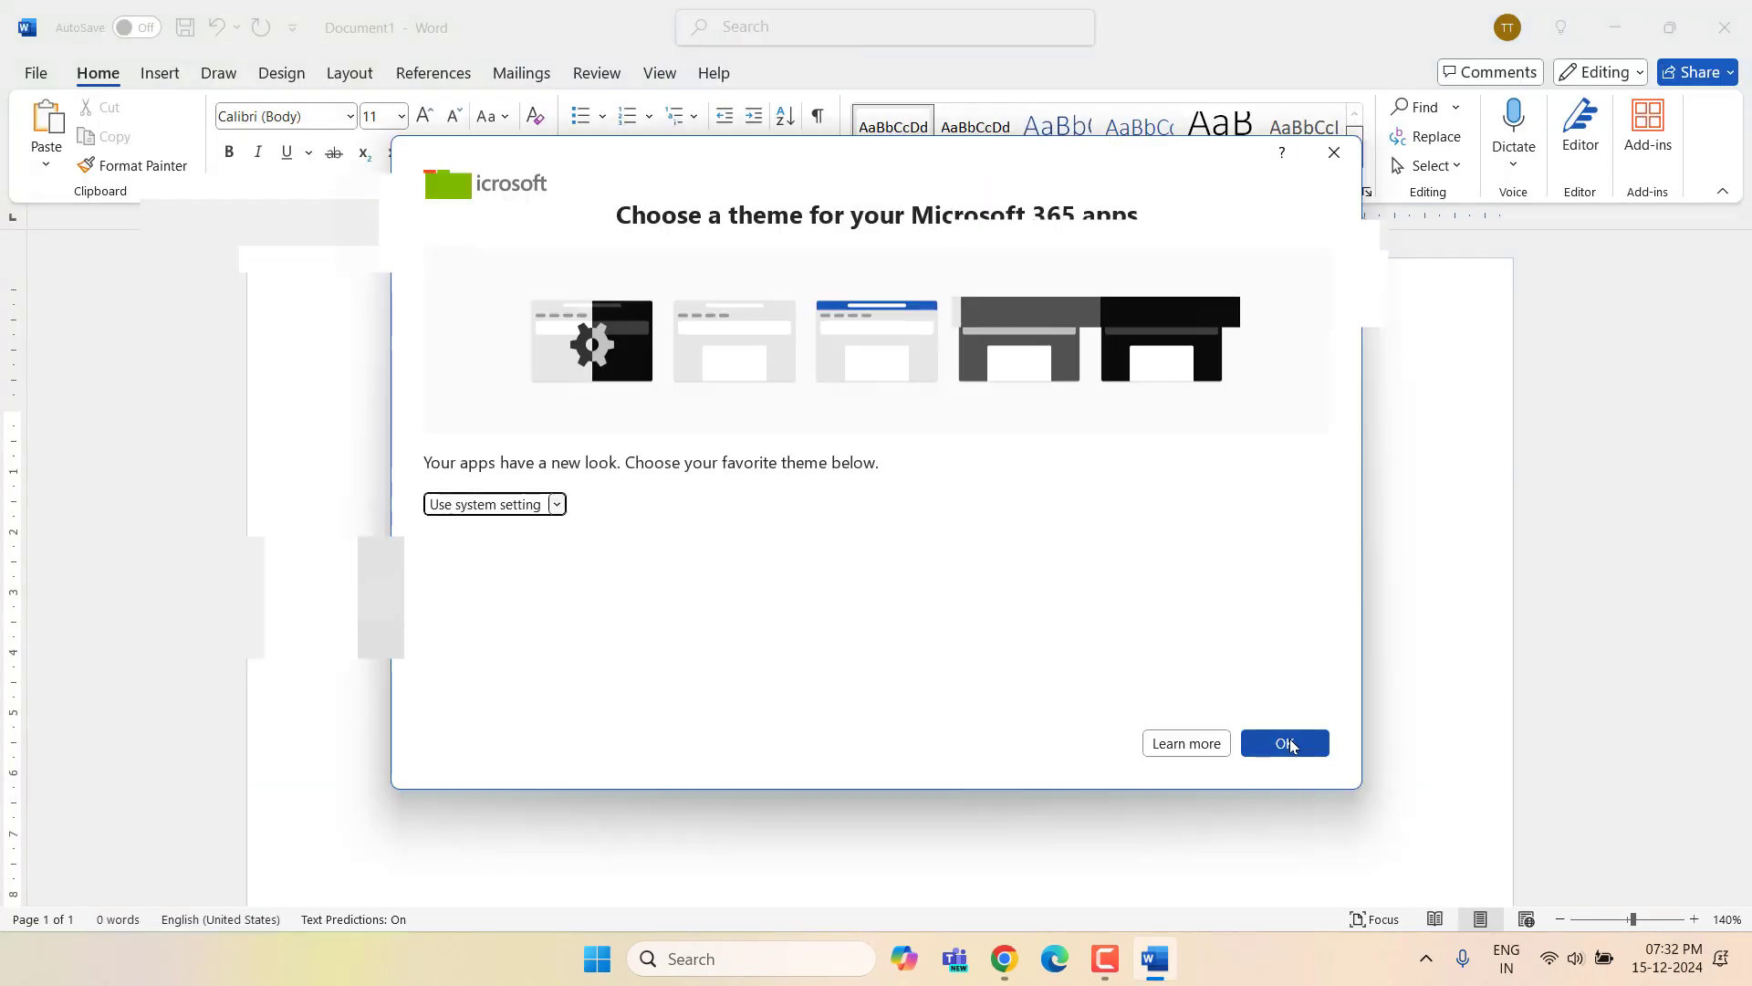
click(1290, 746)
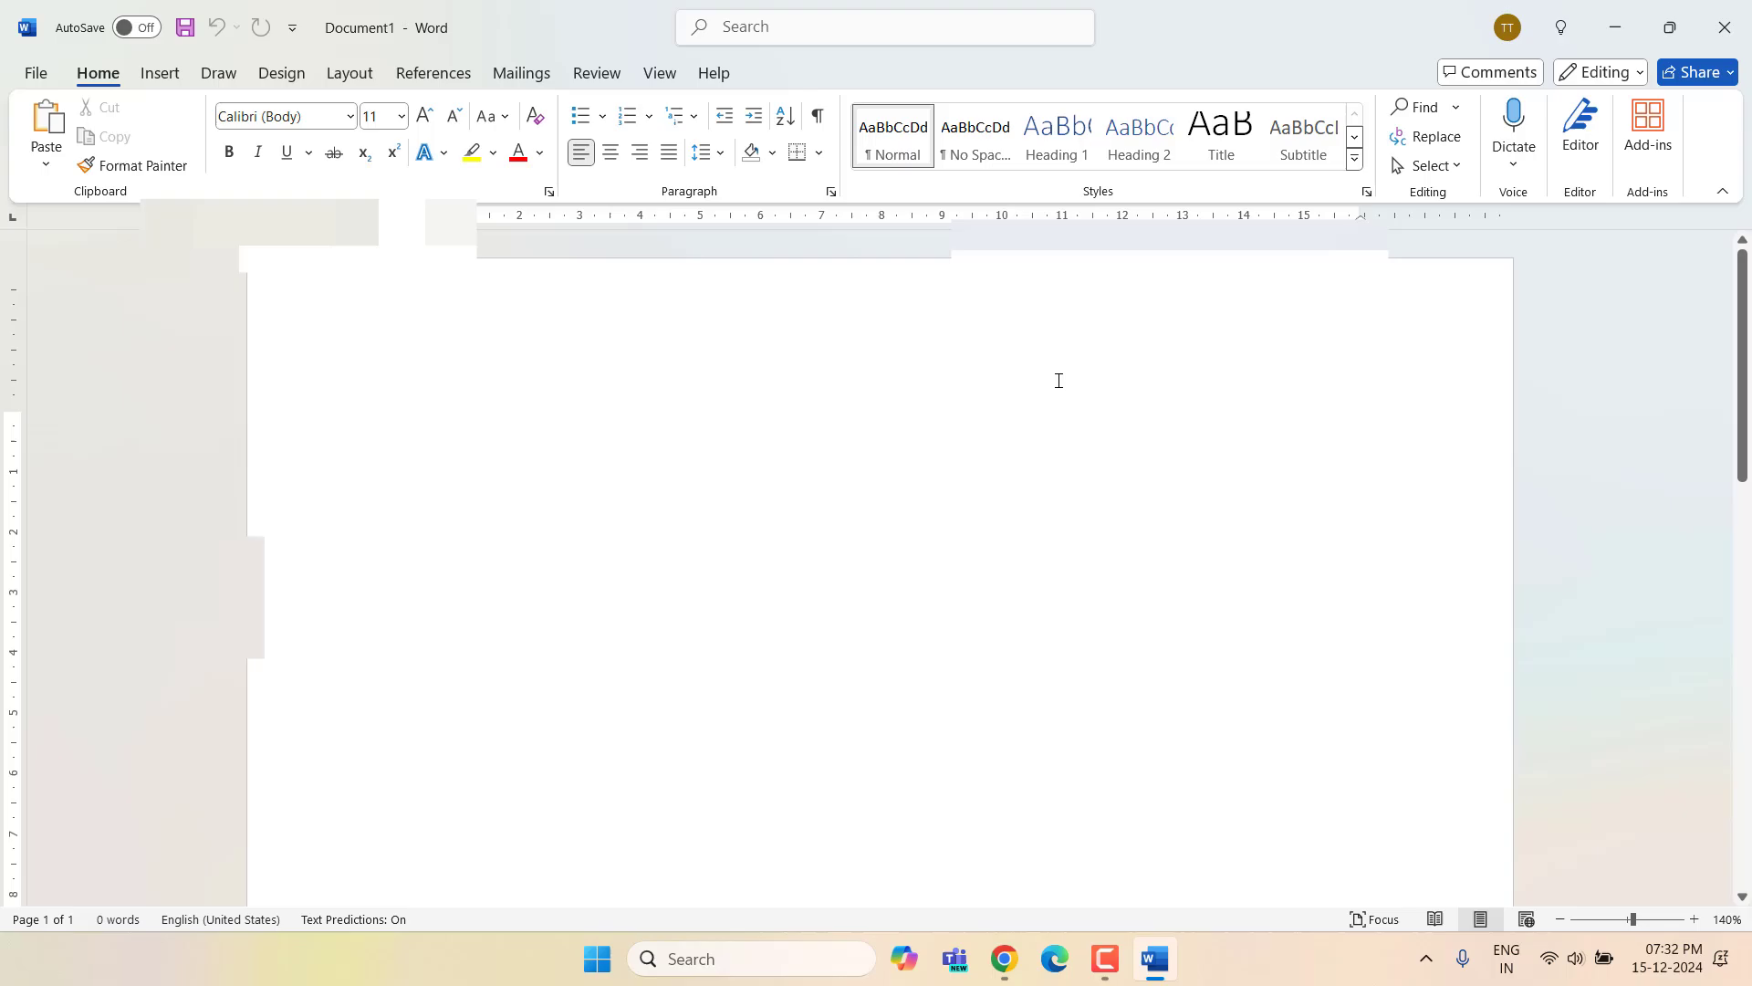
click(1725, 27)
- Search Start for Excel and launch it
key(super)
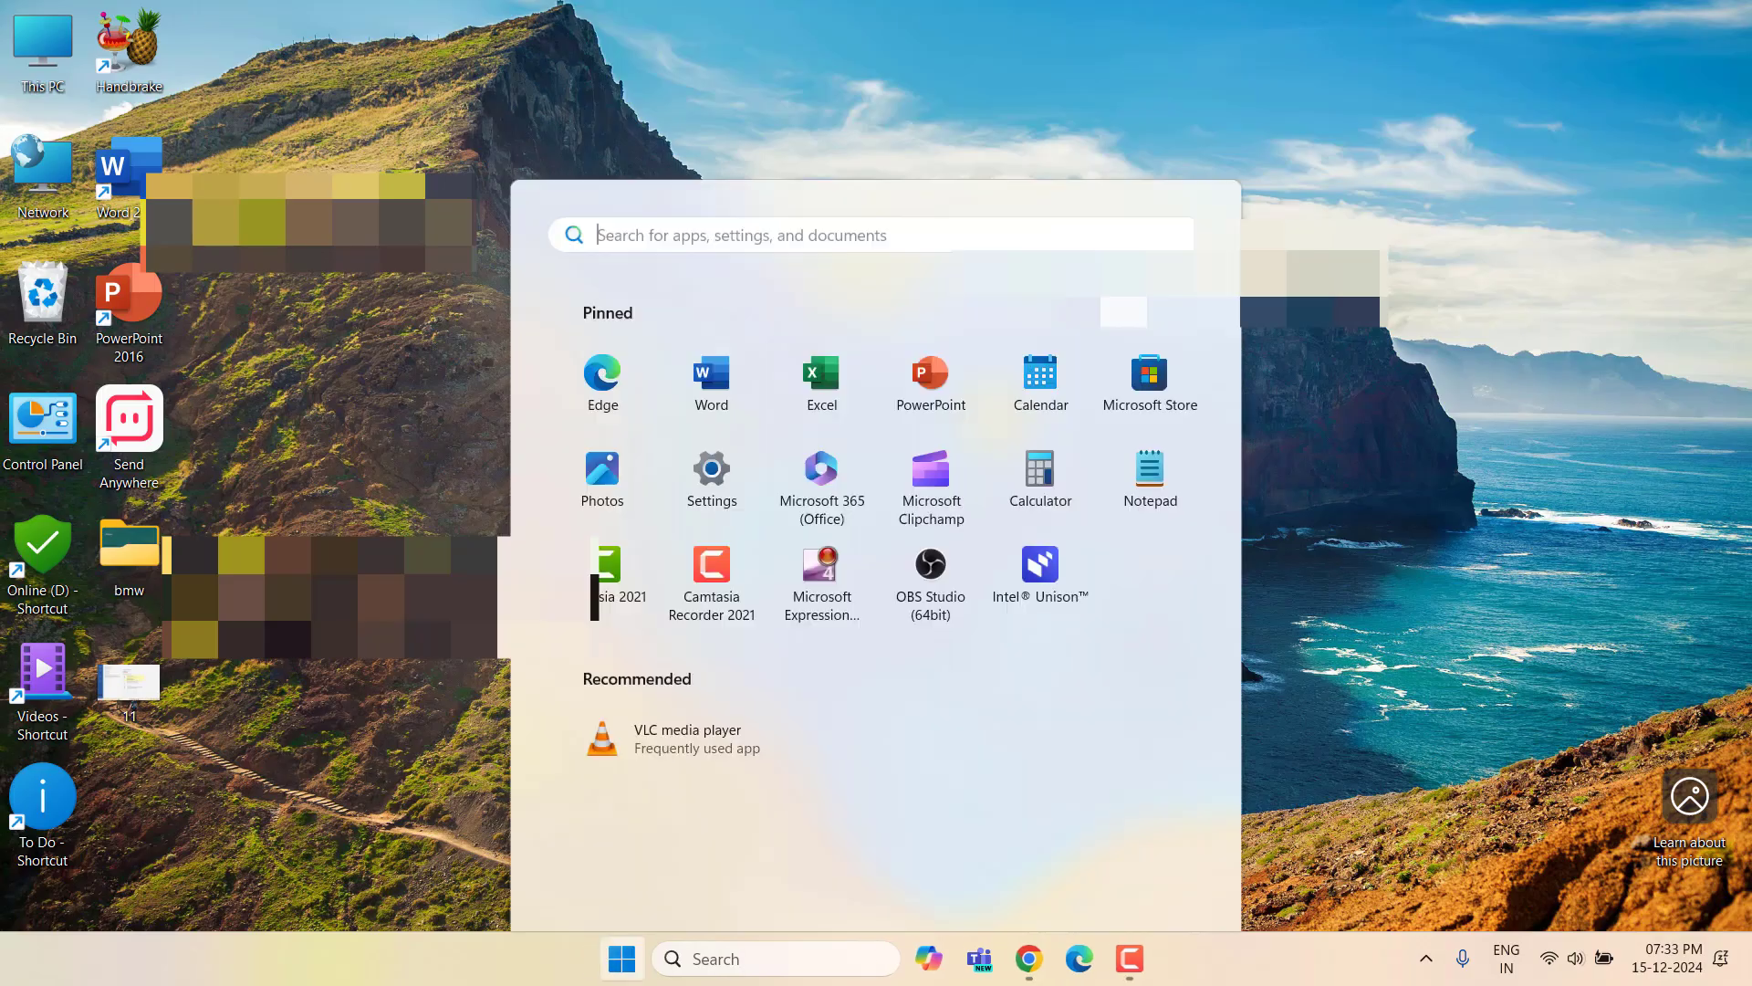
text(word)
key(BackSpace)
key(BackSpace)
key(BackSpace)
text(excel)
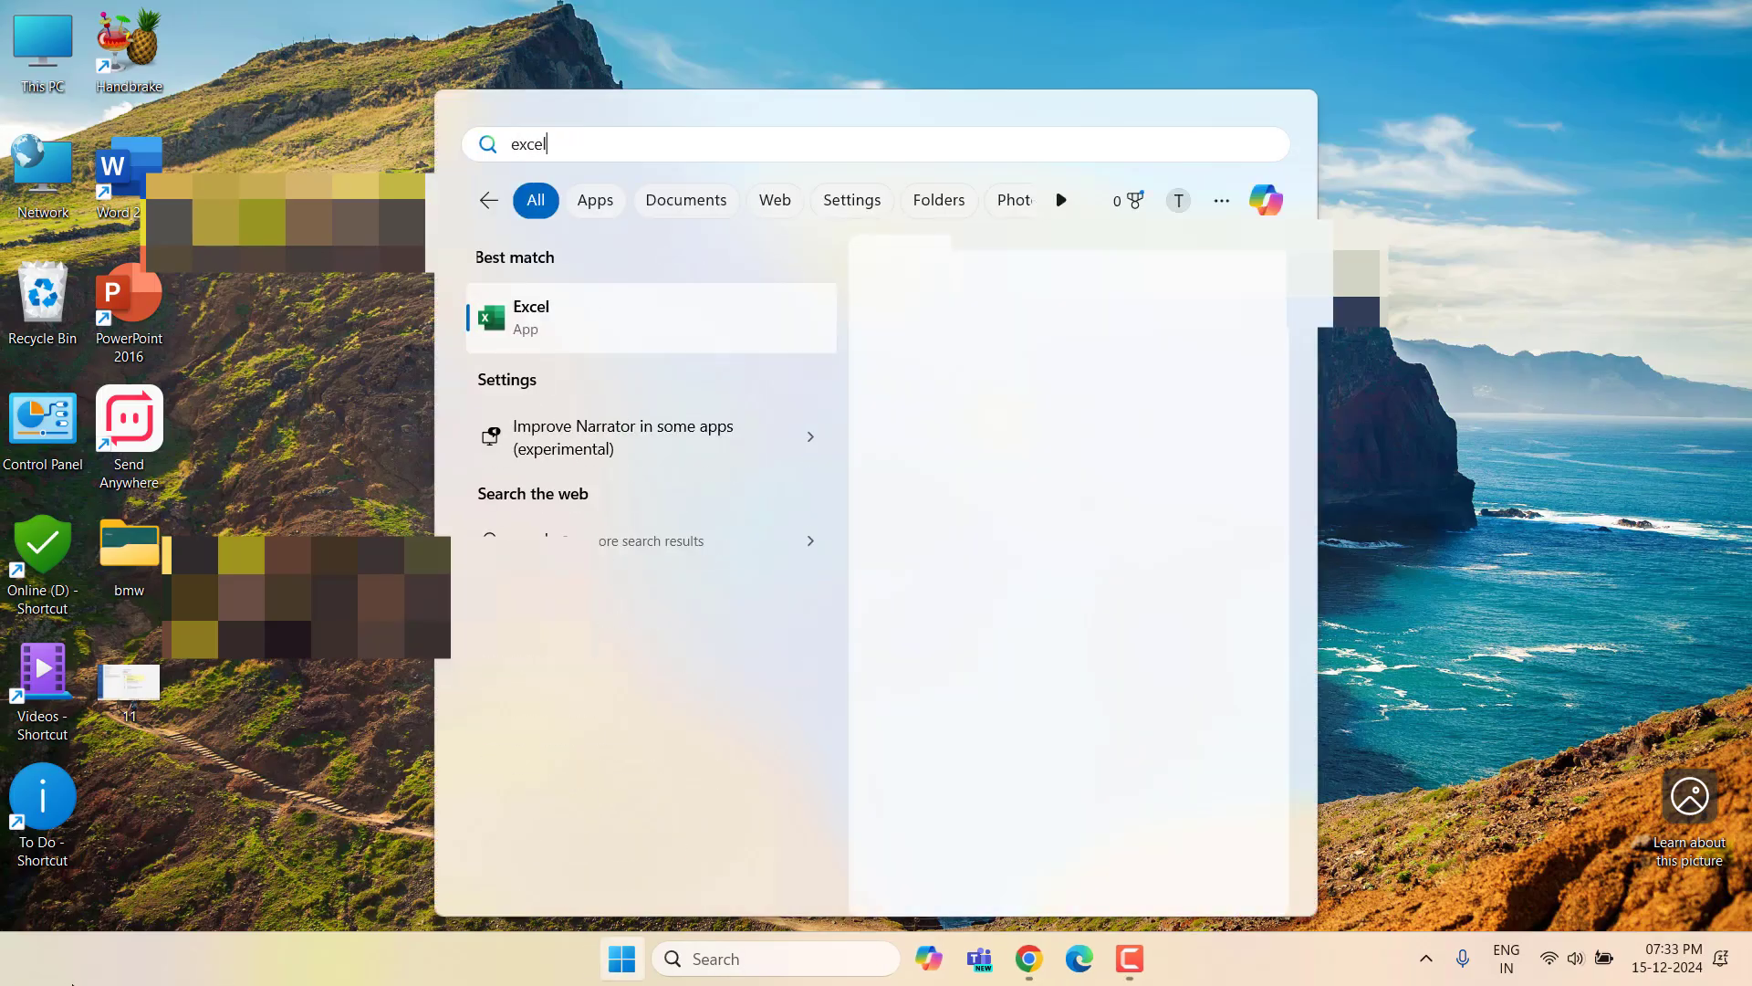
click(758, 312)
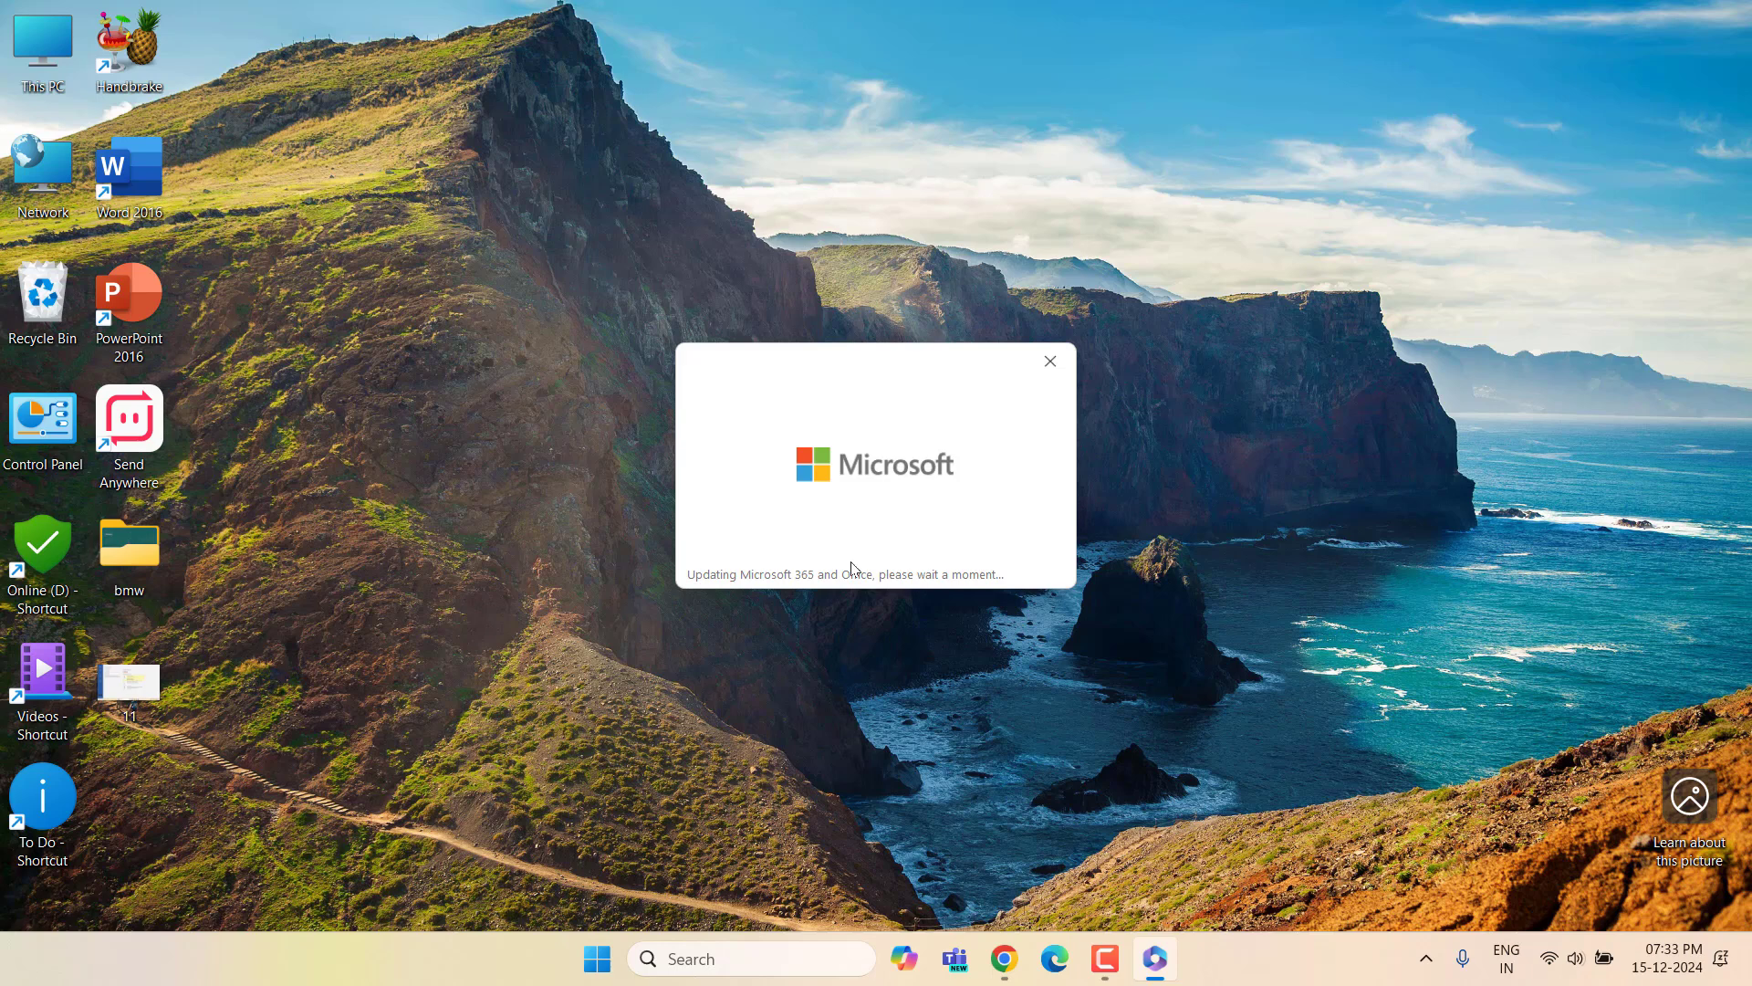
- Open a blank Excel workbook and close Excel twice, relaunching from Start in between
drag(895, 425, 868, 411)
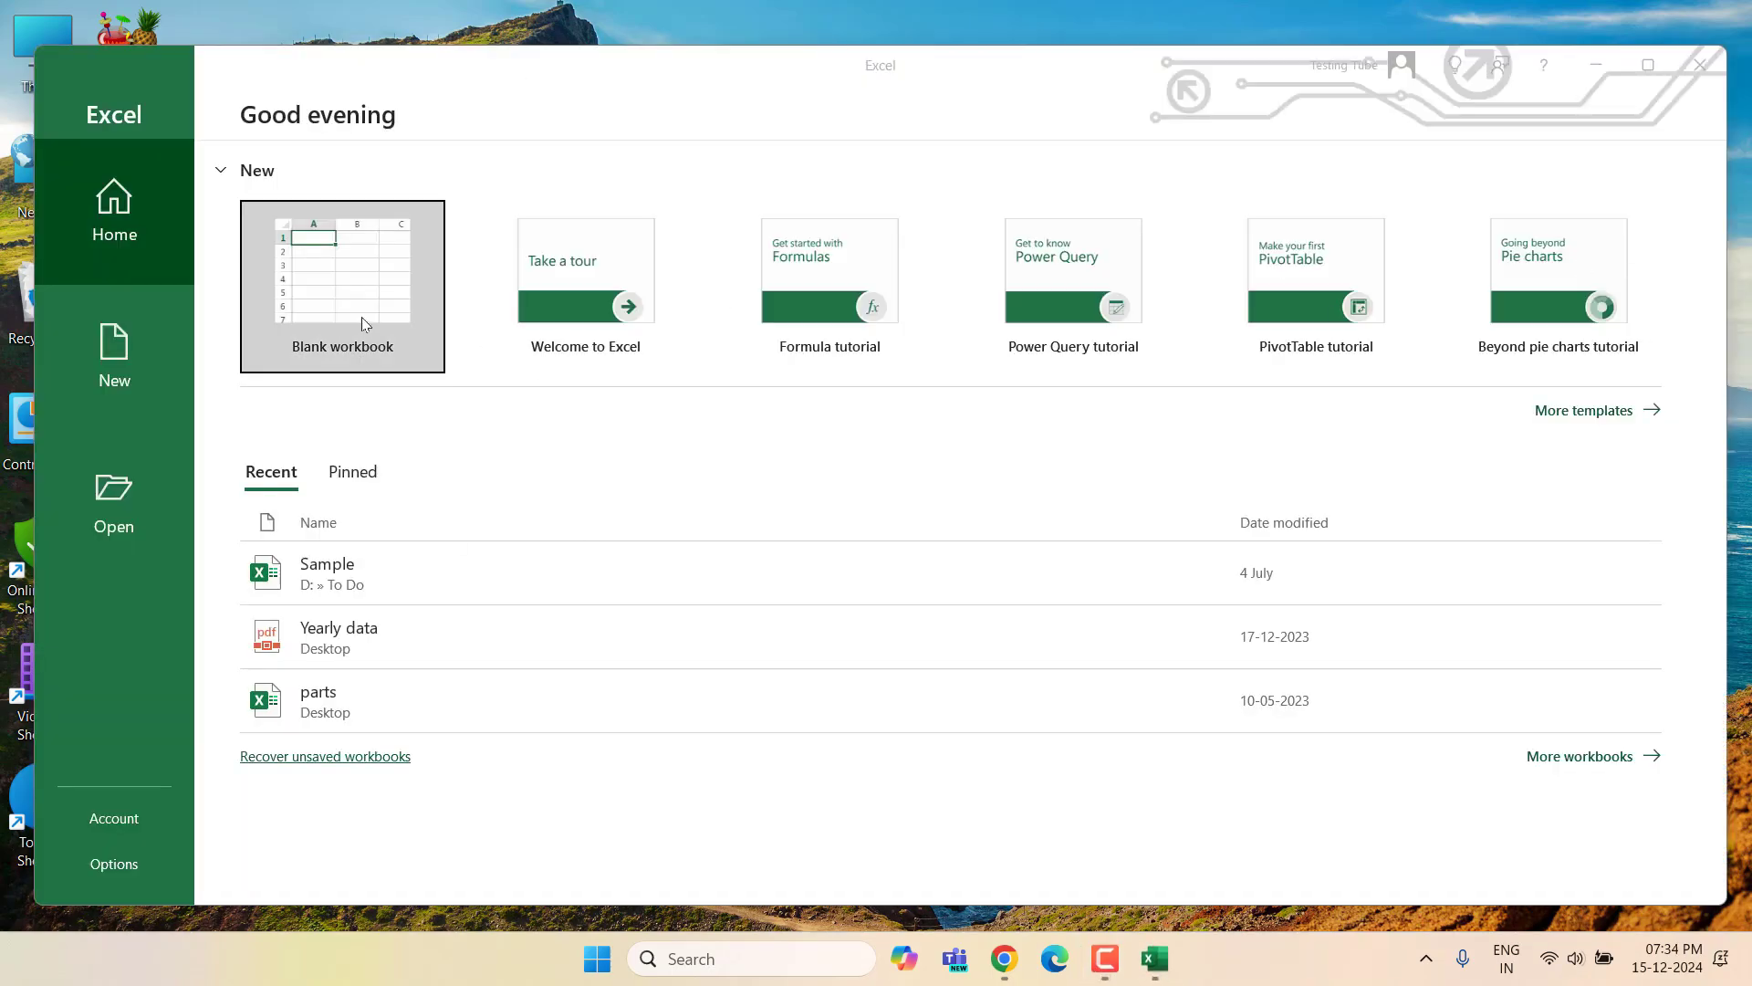
click(365, 323)
click(1701, 63)
key(super)
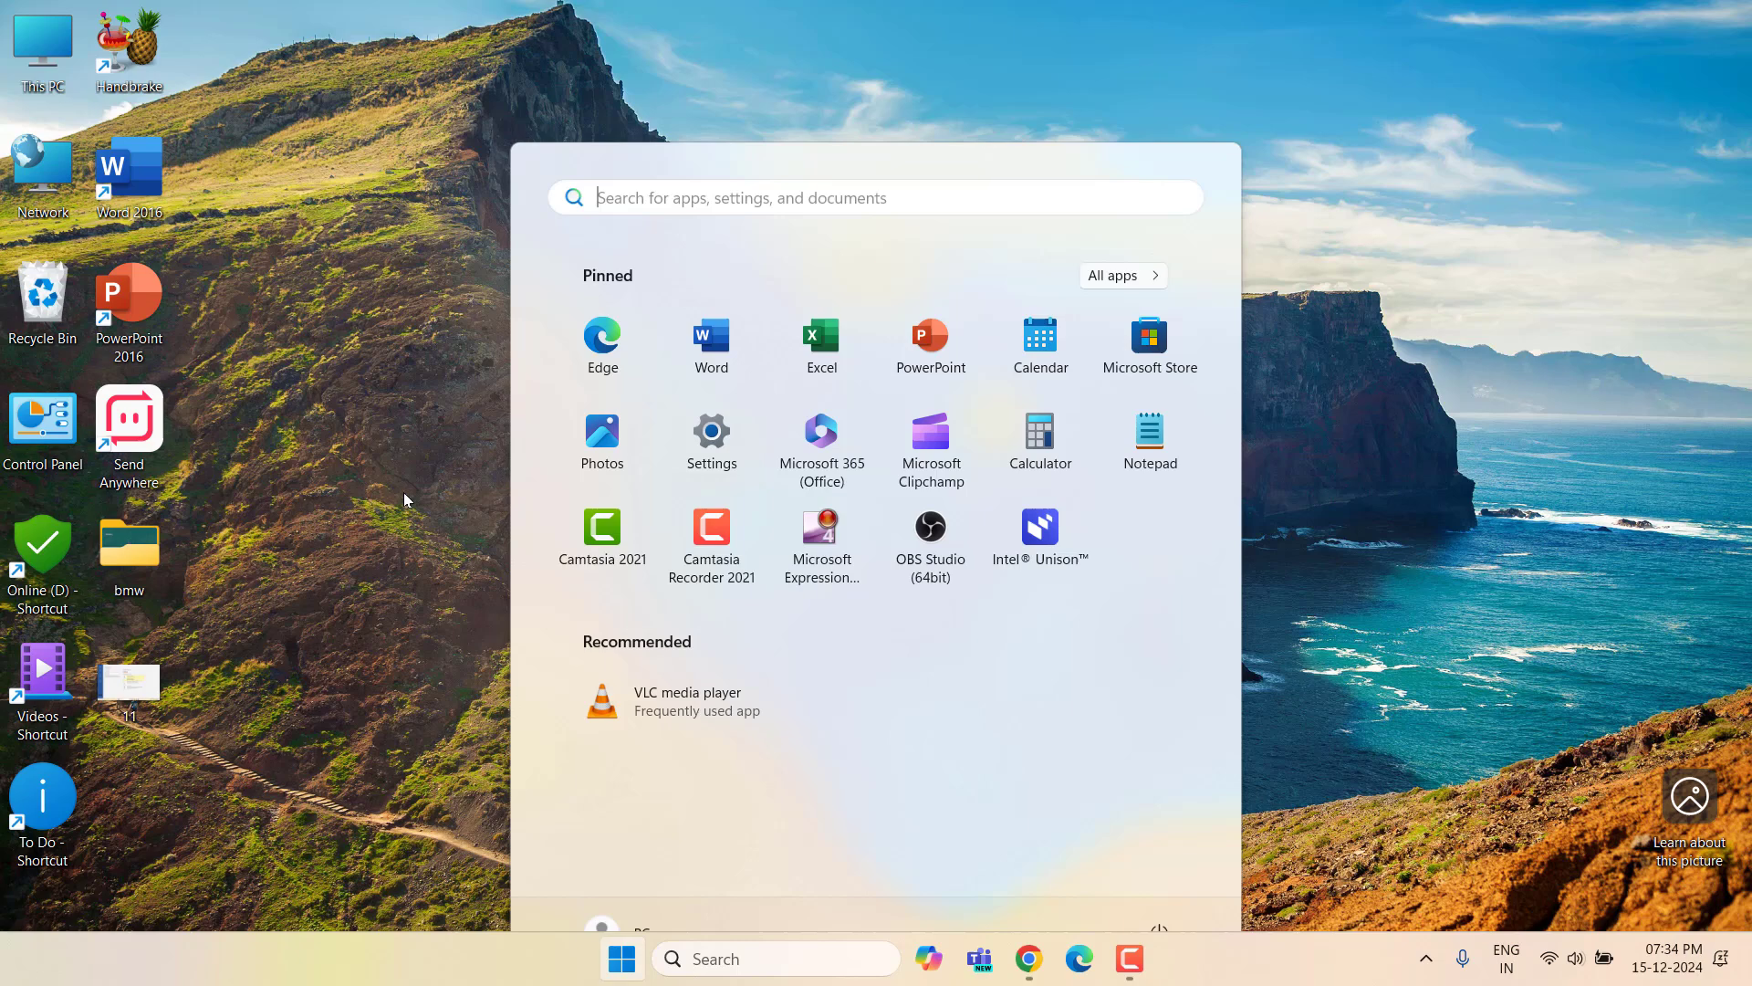
click(821, 334)
click(344, 309)
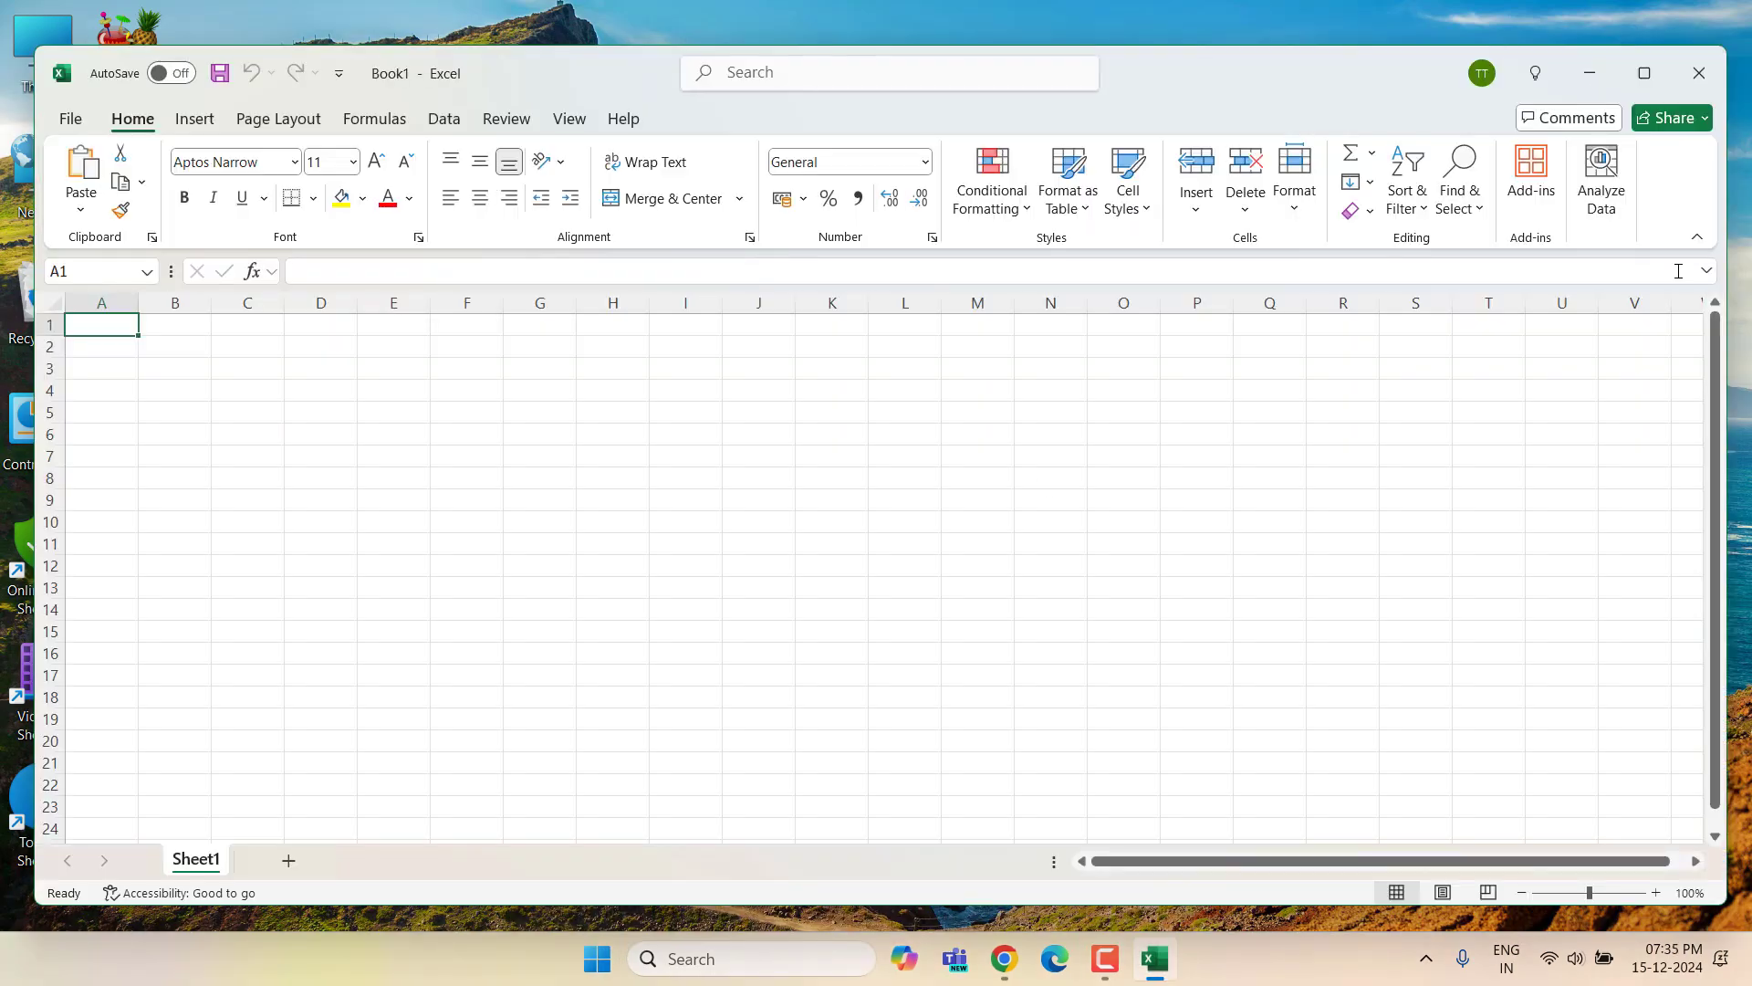
click(1697, 76)
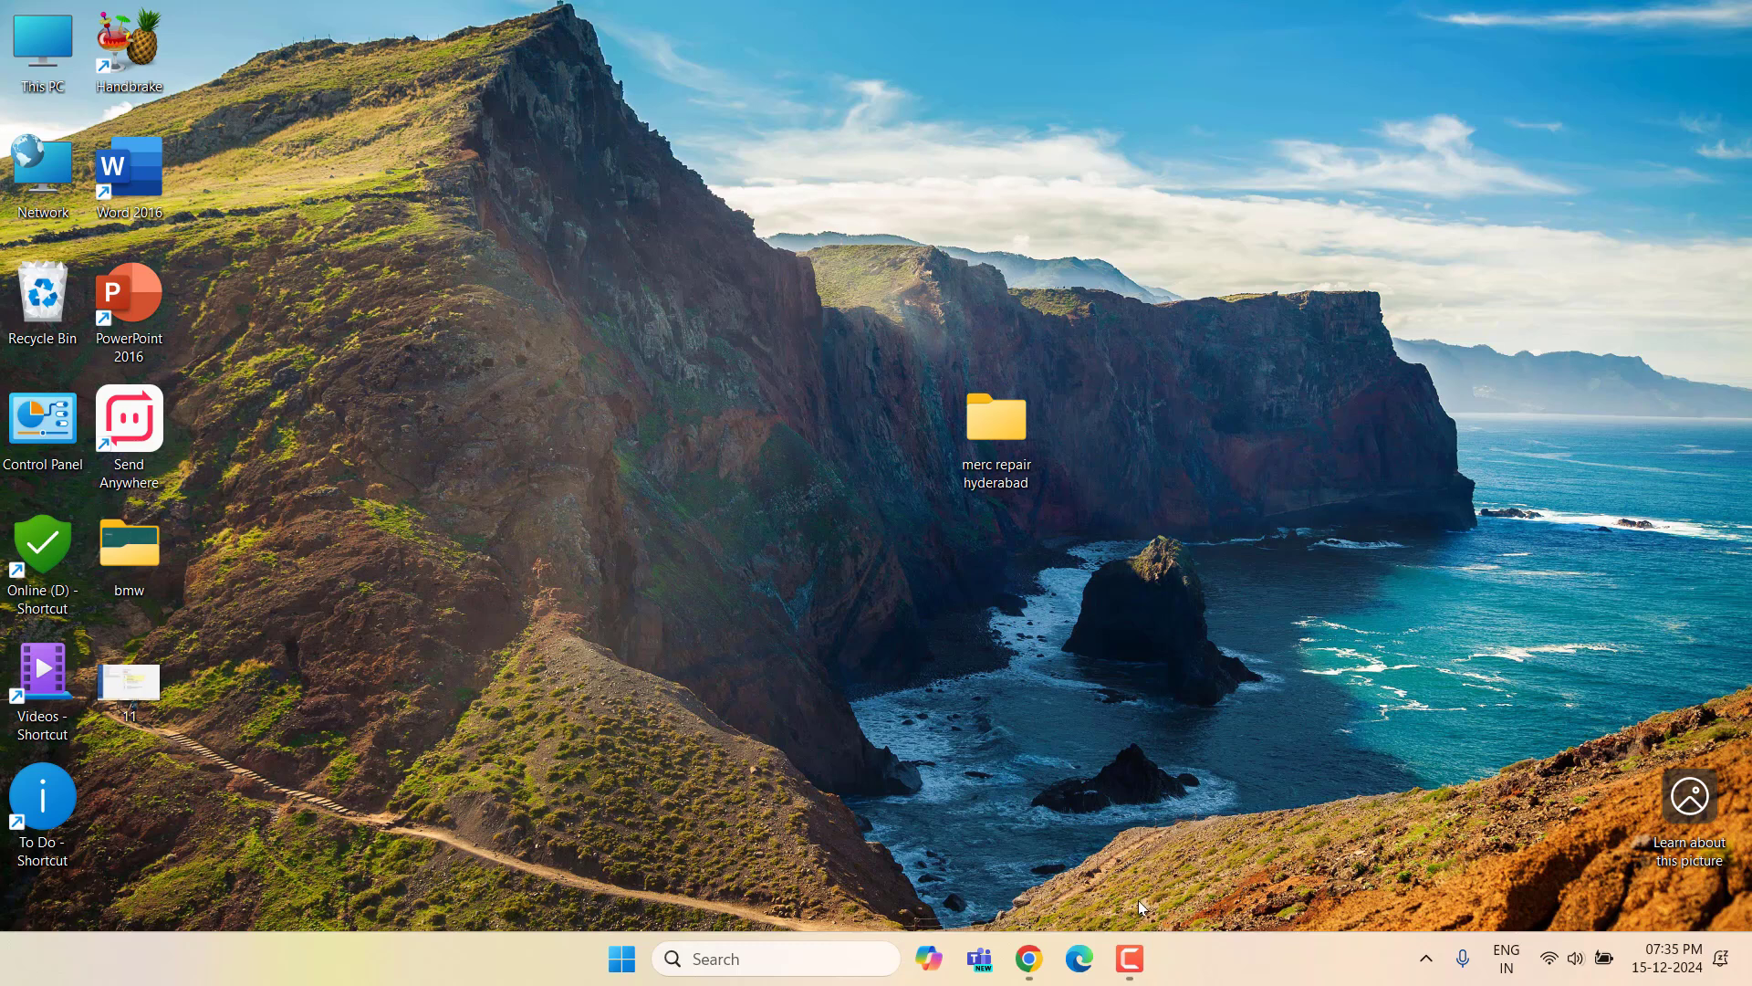
click(1128, 960)
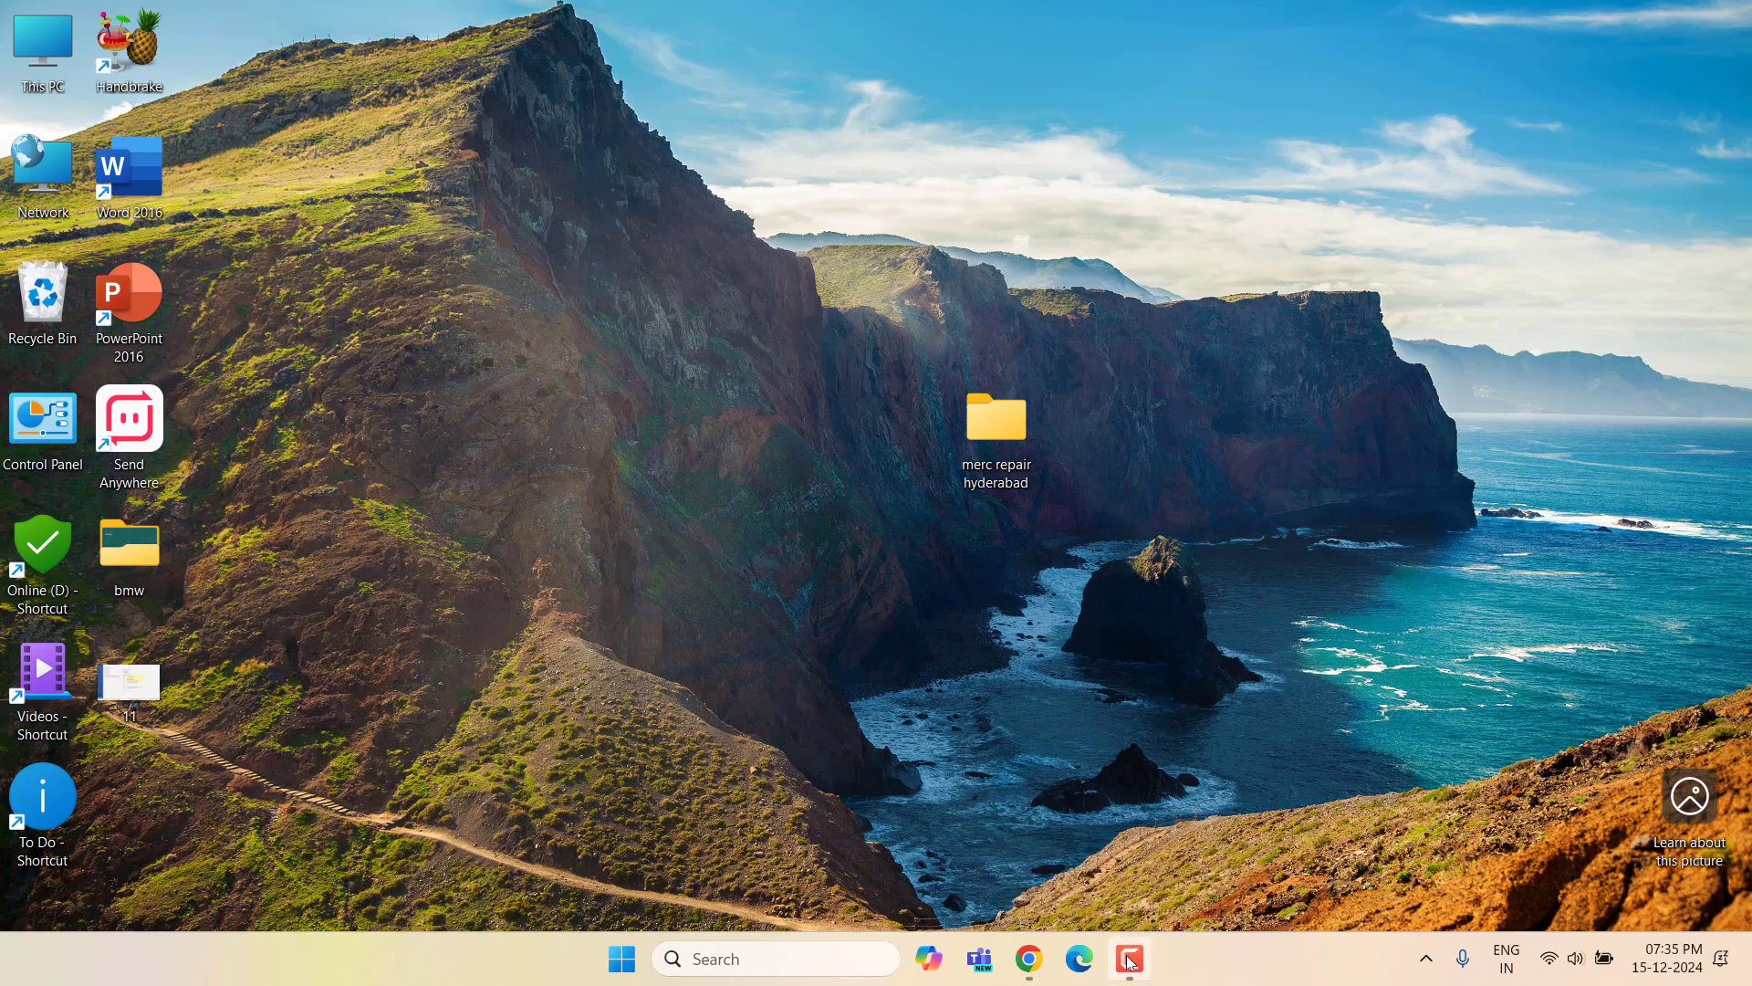